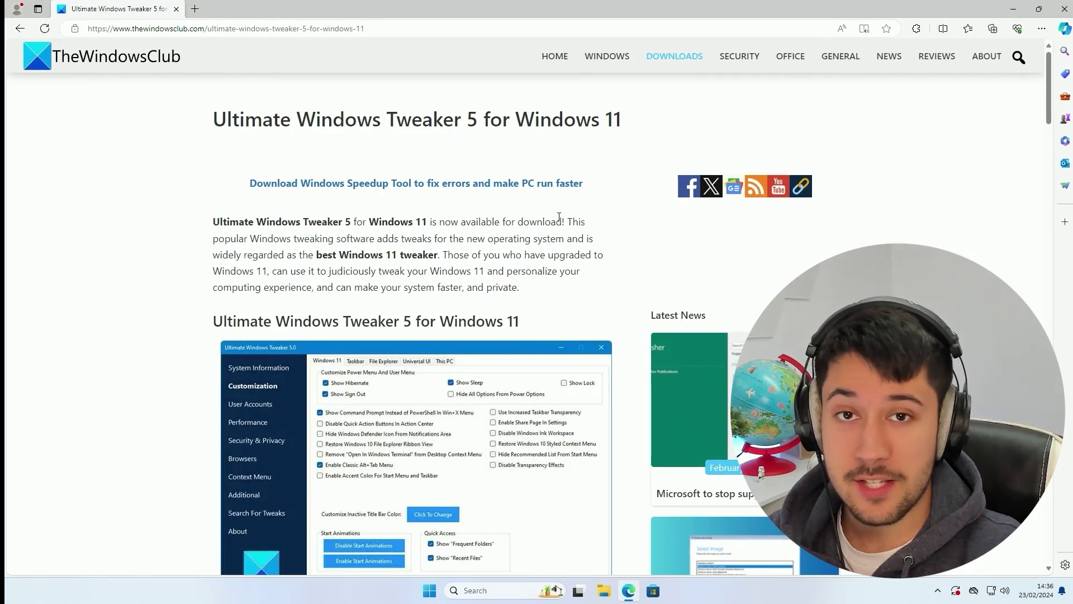
Scroll TheWindowsClub article down to the Download Ultimate Windows Tweaker button
scroll(350, 296, down, 2)
scroll(350, 295, down, 5)
scroll(474, 313, up, 7)
scroll(473, 313, down, 1)
scroll(474, 316, down, 8)
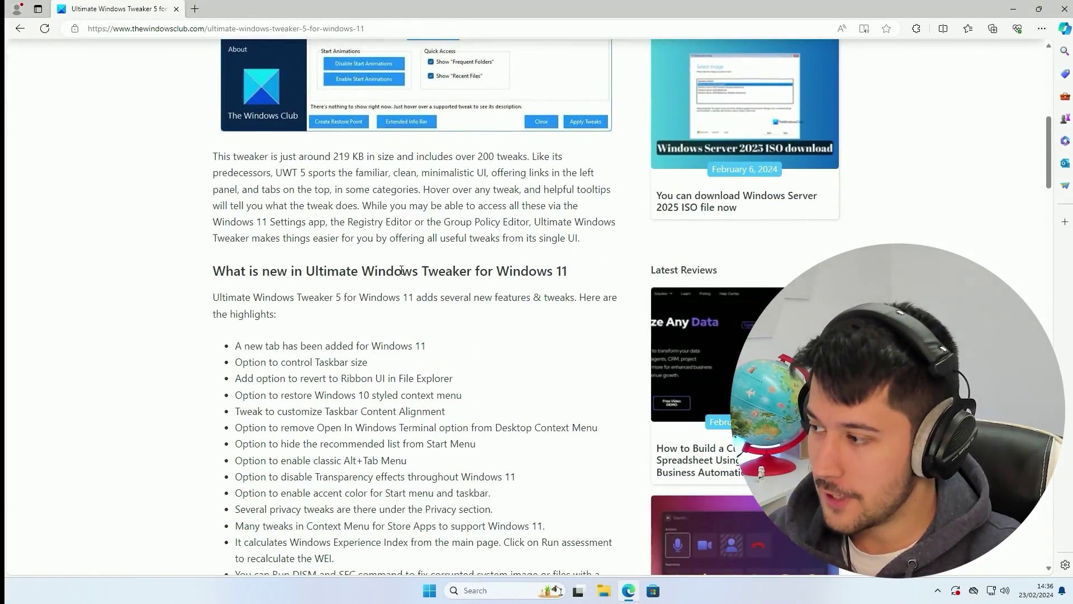
scroll(402, 270, down, 20)
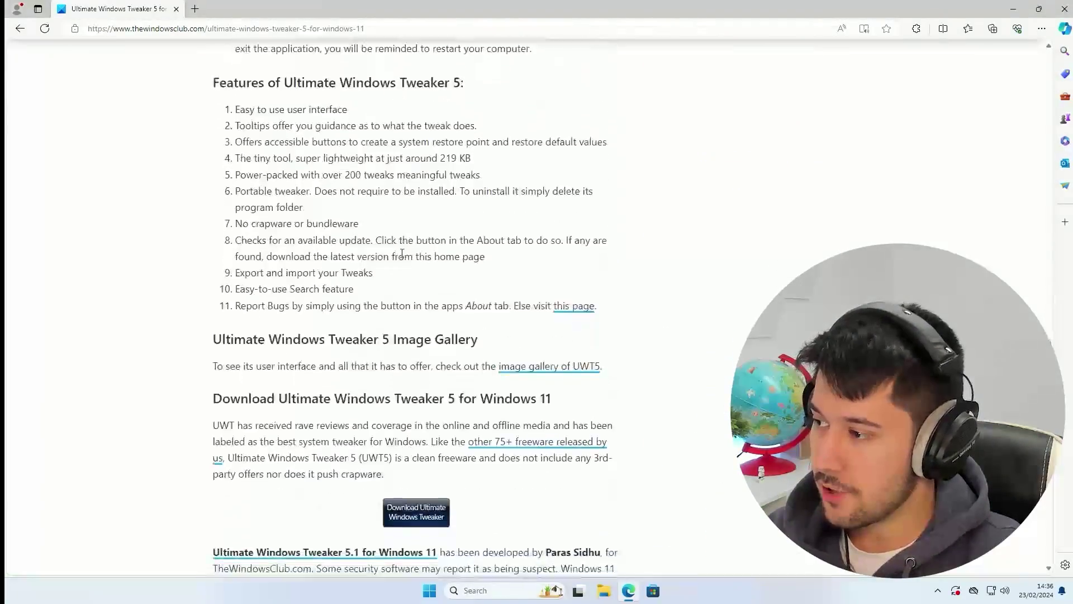
scroll(402, 253, down, 3)
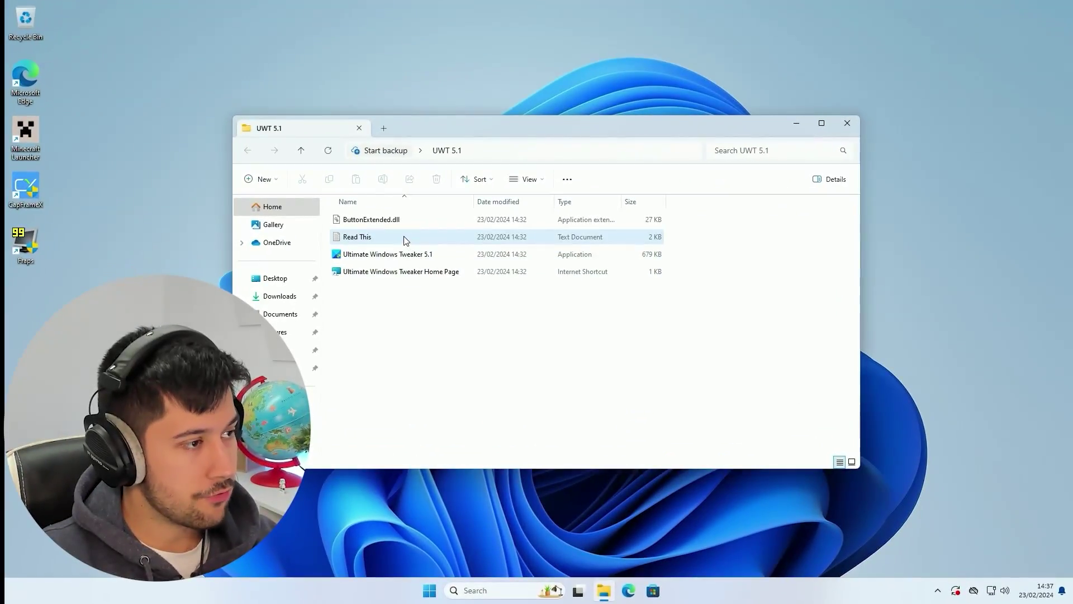
Read the Read This notes, then launch Ultimate Windows Tweaker 5.1.exe
double_click(404, 237)
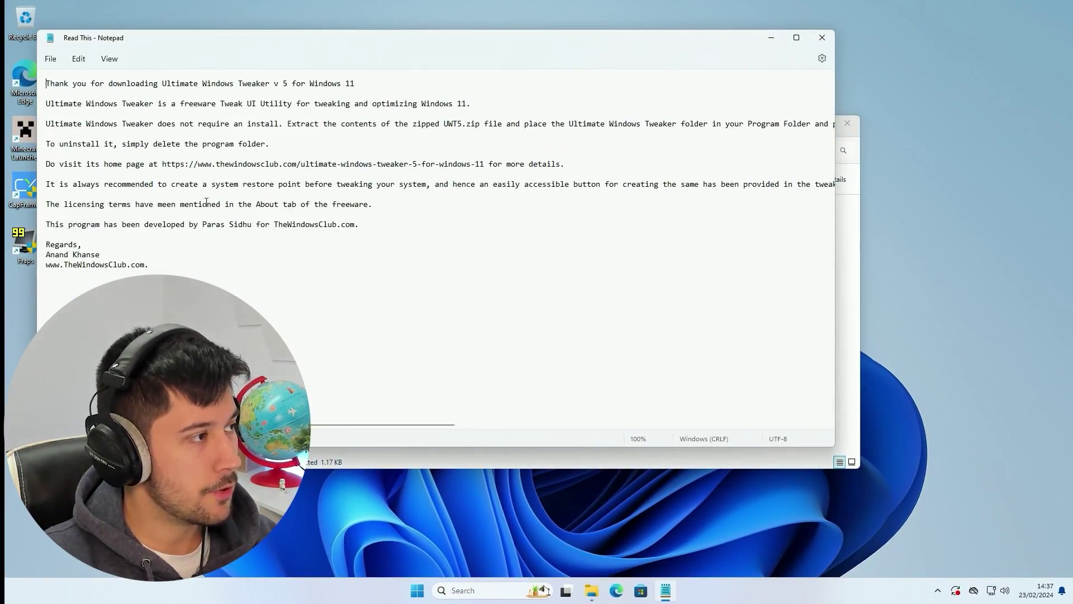
click(822, 38)
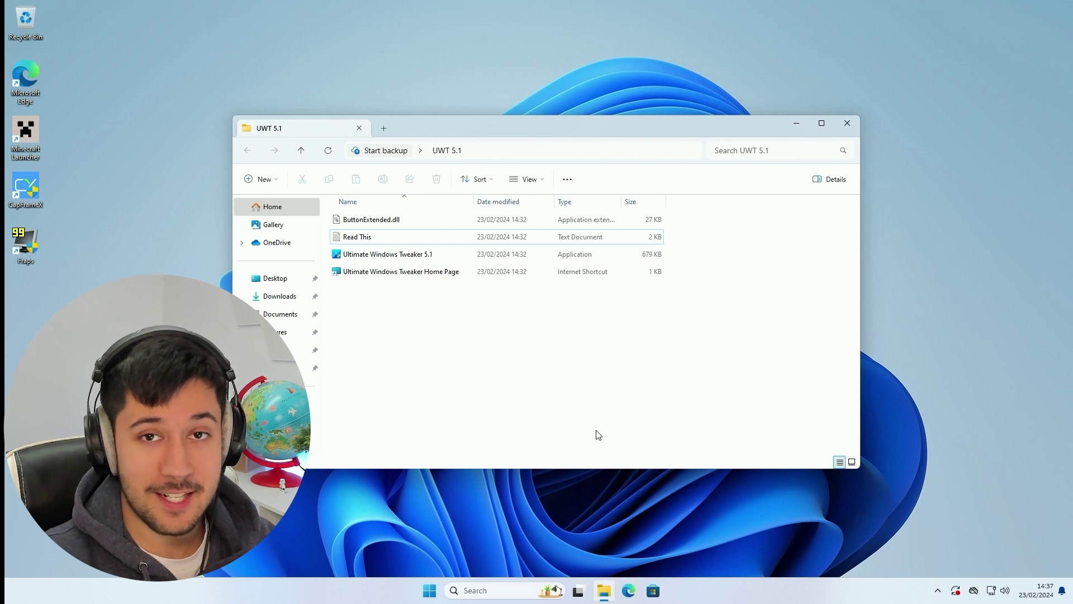
double_click(392, 255)
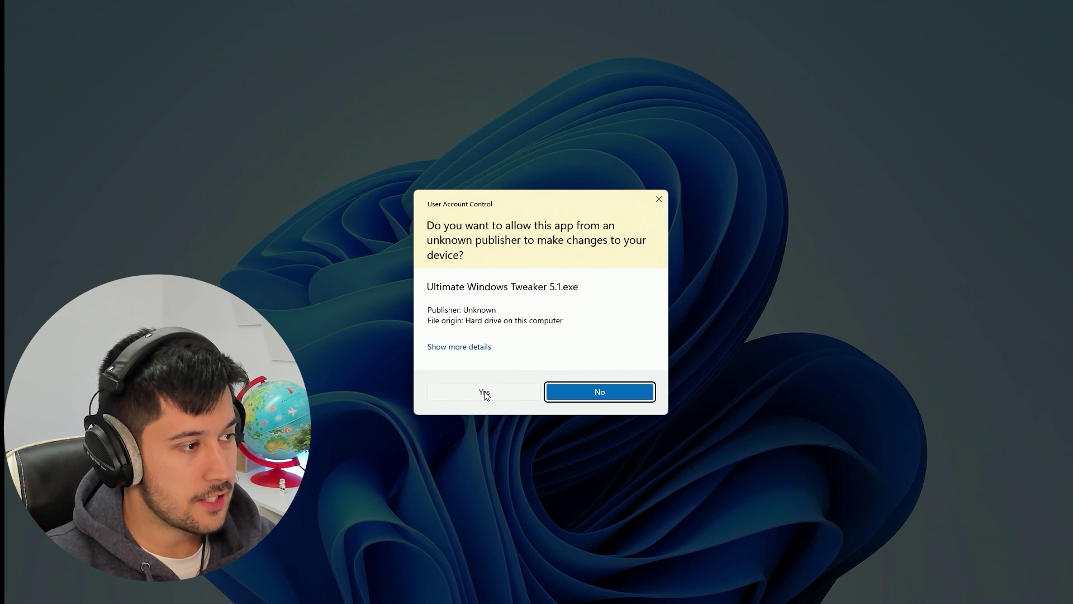
Allow Ultimate Windows Tweaker through the User Account Control prompt
click(485, 393)
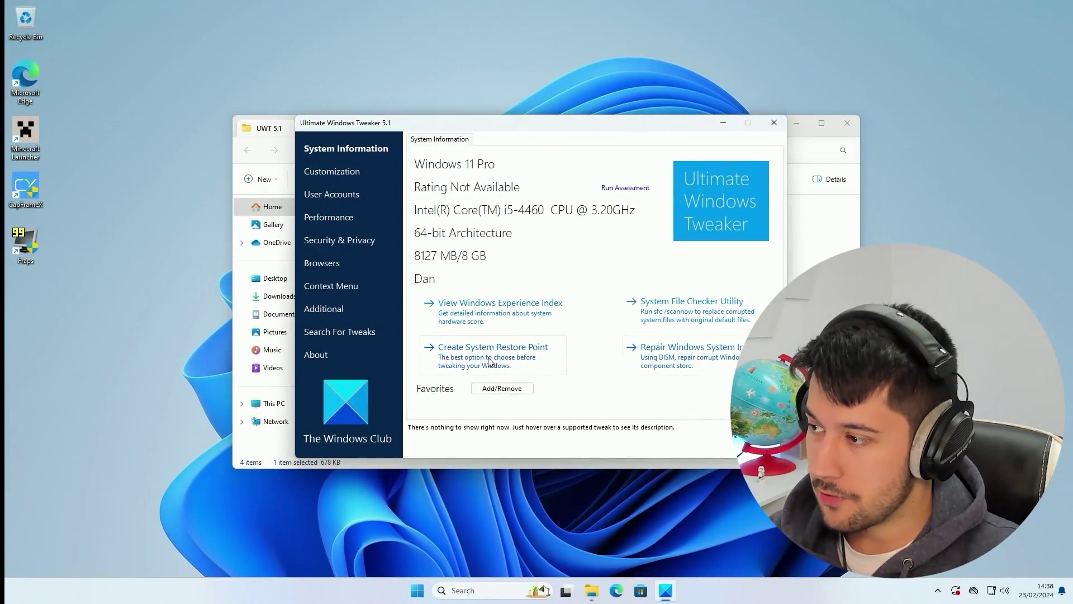
Create a system restore point with the description 'Test' in System Properties
click(486, 358)
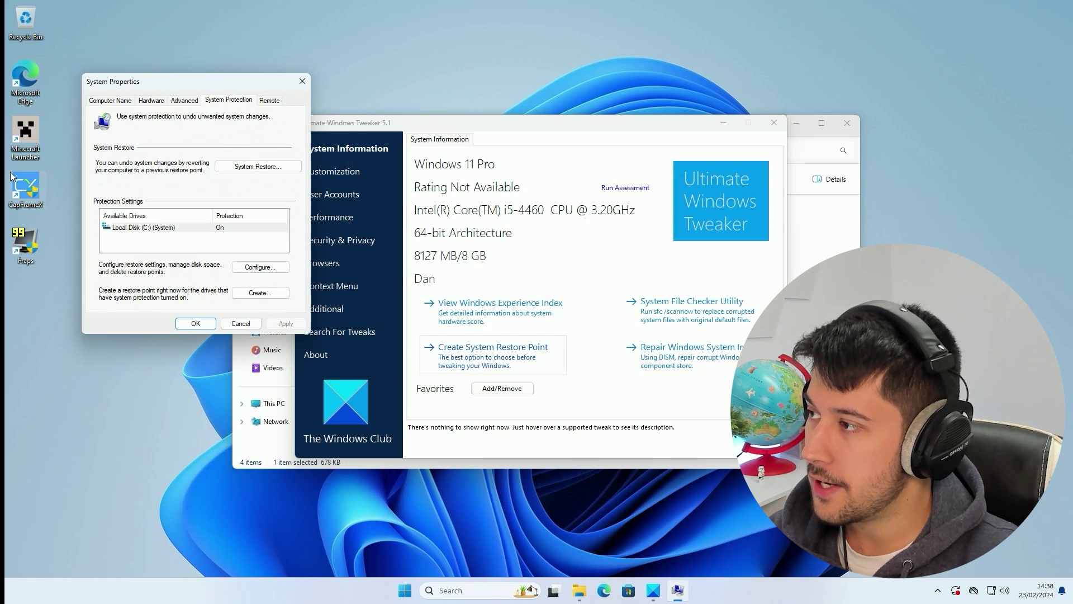
drag(214, 81, 399, 105)
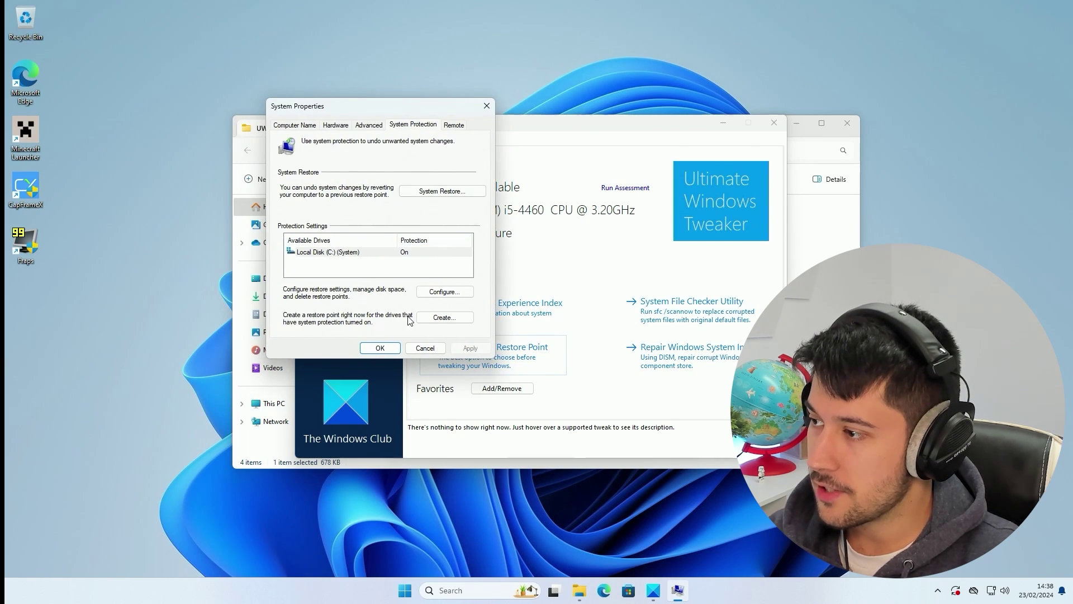
click(443, 317)
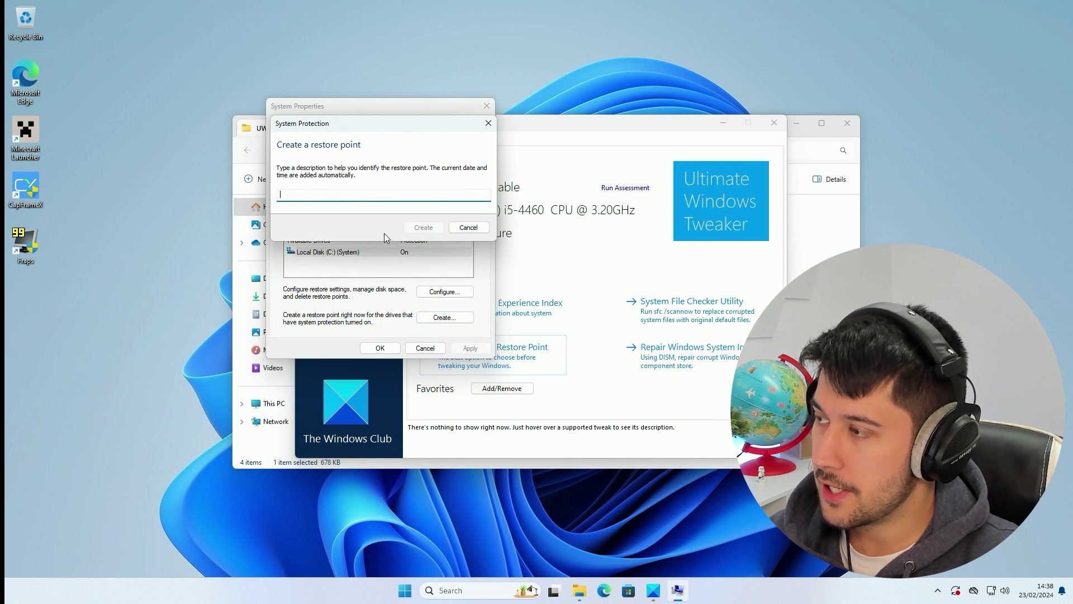
text(Test)
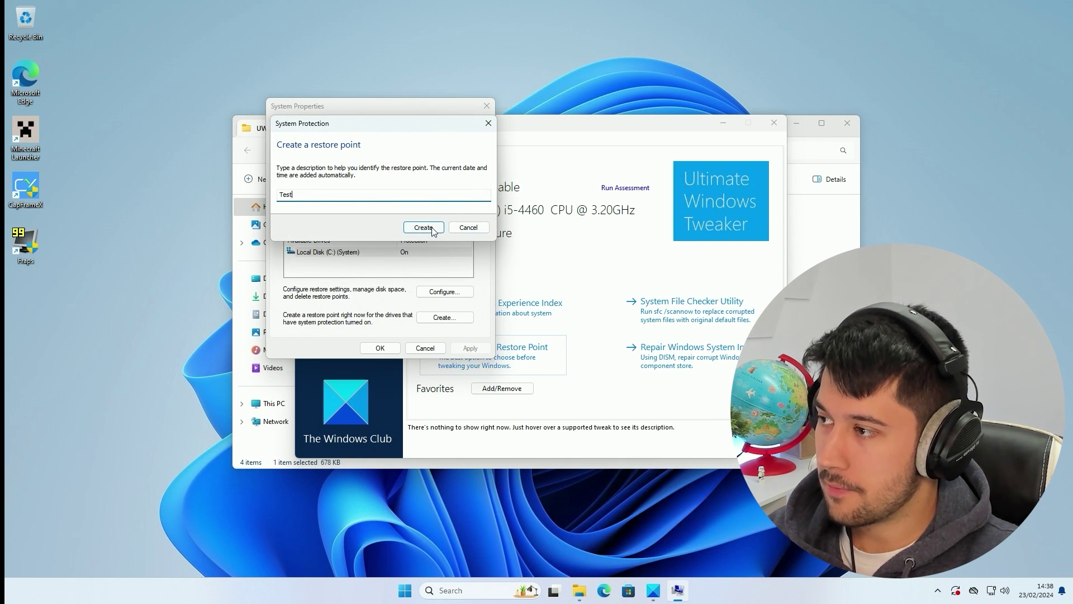
click(432, 229)
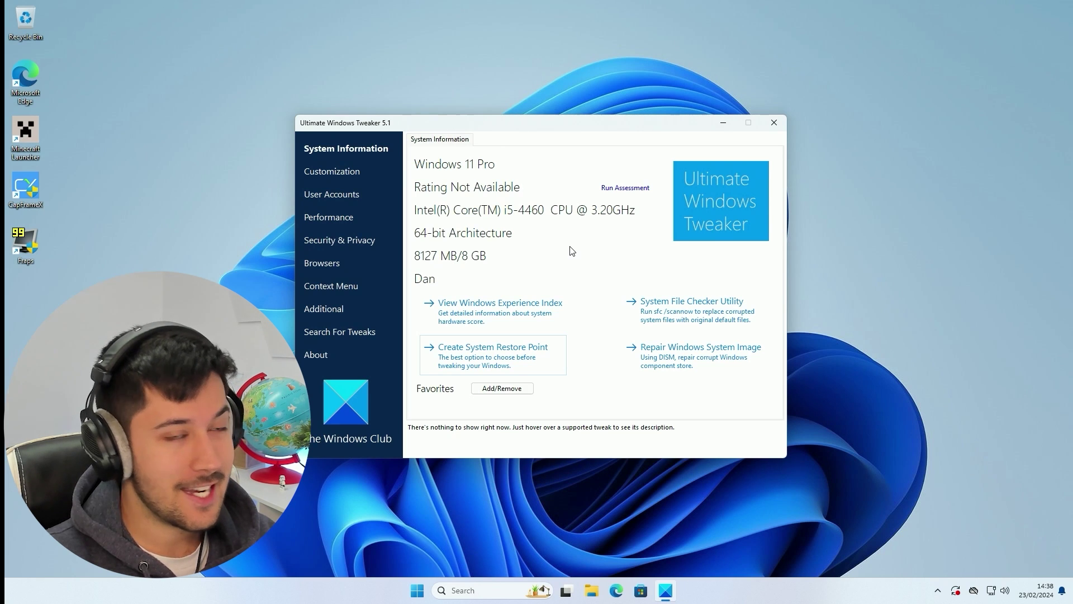
Run the Windows Experience Index assessment and view the resulting 7.75 base score
click(499, 315)
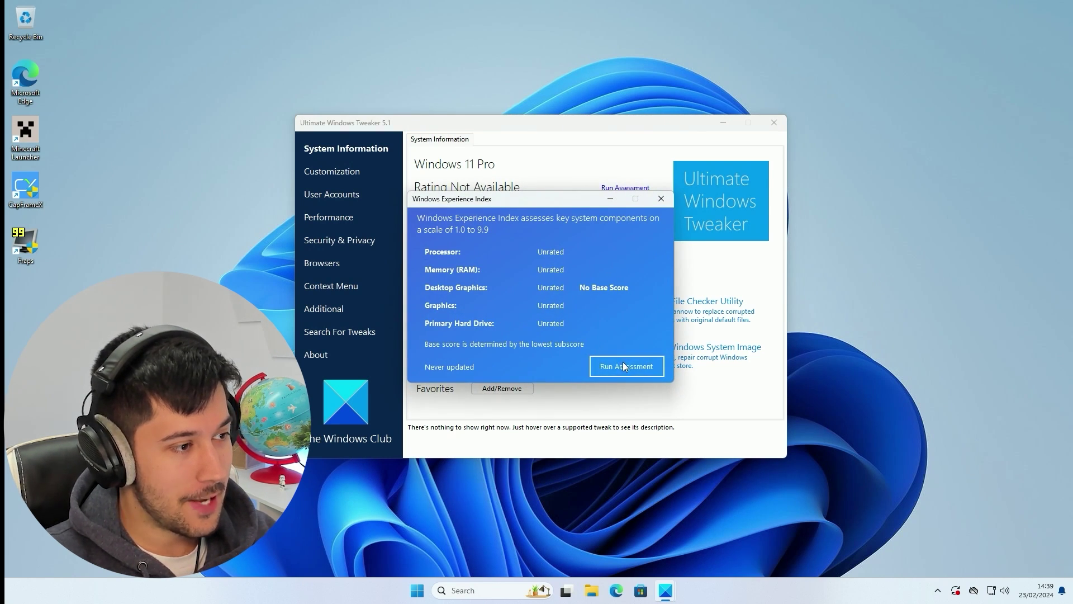
click(623, 364)
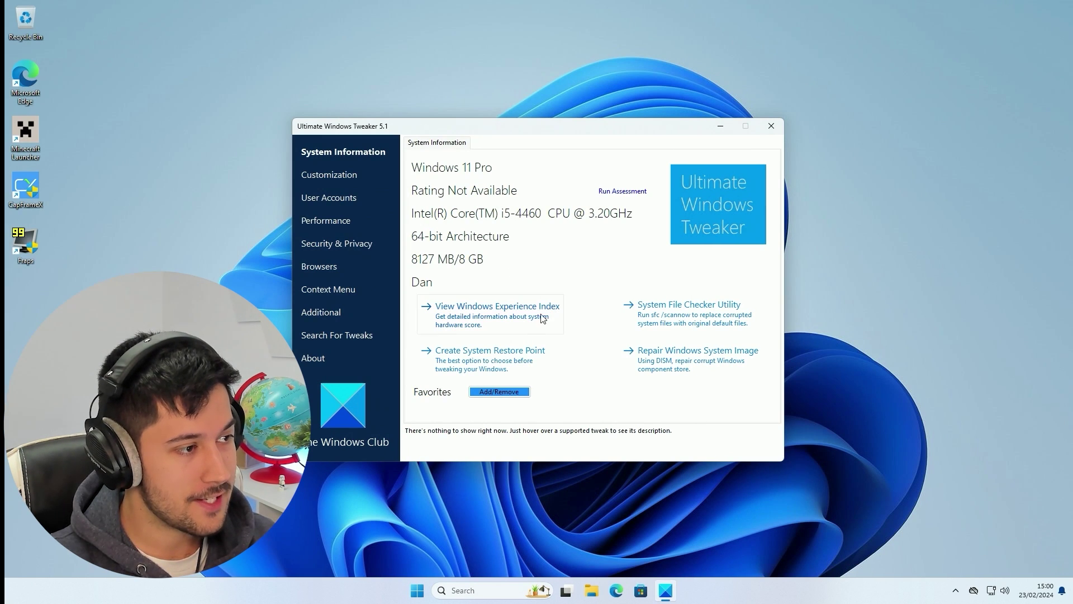
click(522, 319)
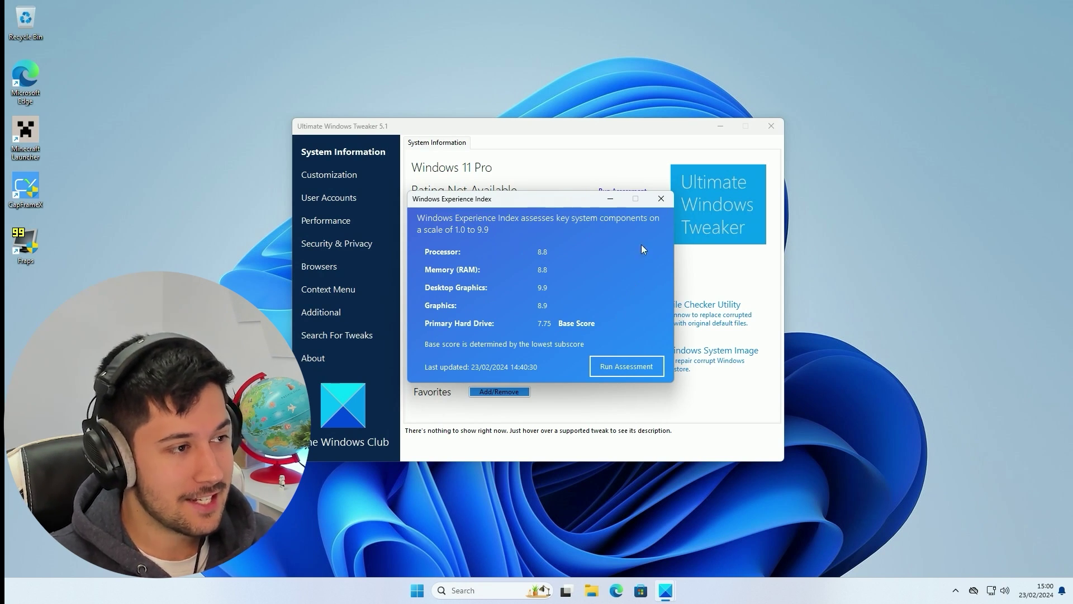
Close the Windows Experience Index results and the tweak search window
click(661, 199)
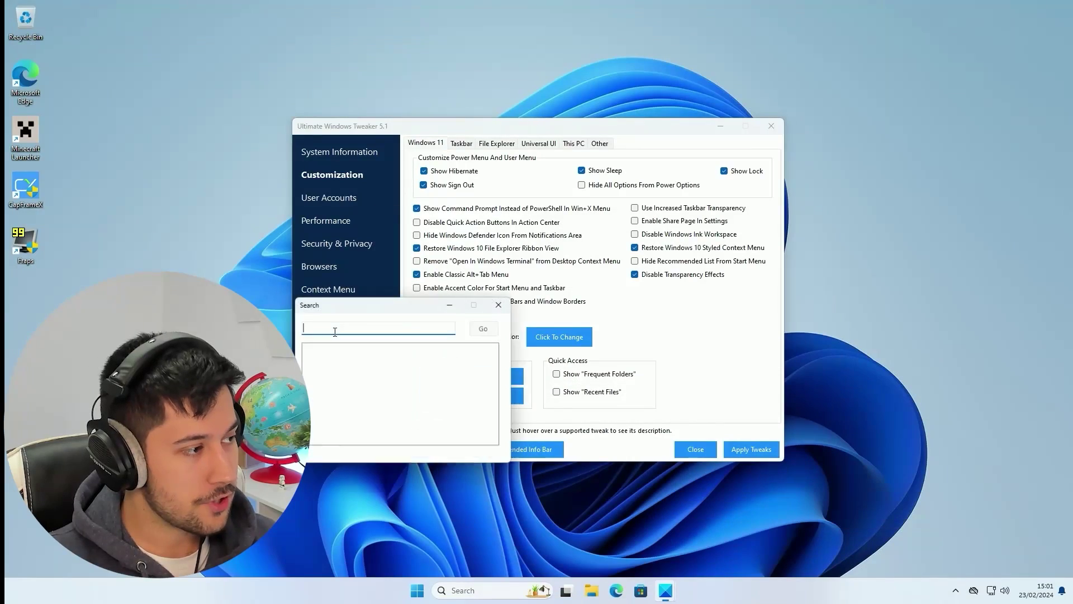
click(504, 302)
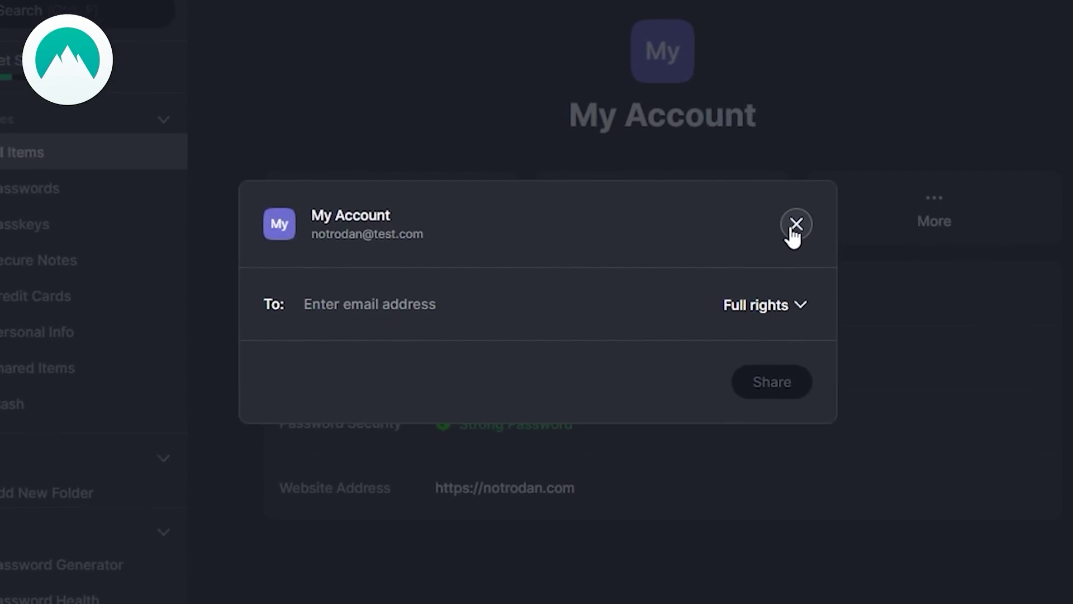
Keep Full rights as the sharing level in the NordPass Share dialog and close it
click(793, 231)
click(80, 182)
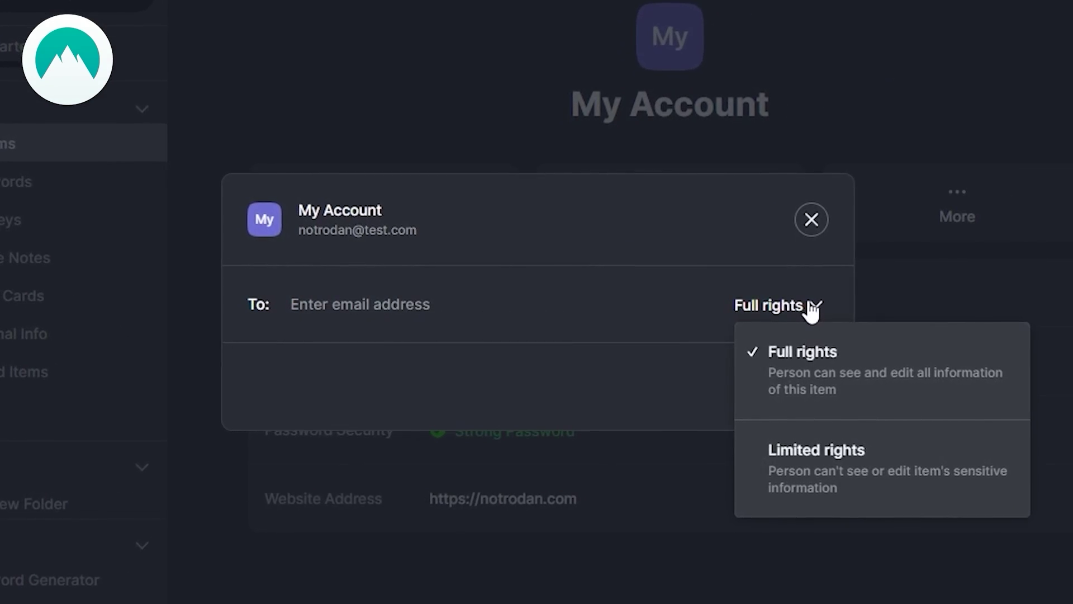
click(816, 306)
click(823, 216)
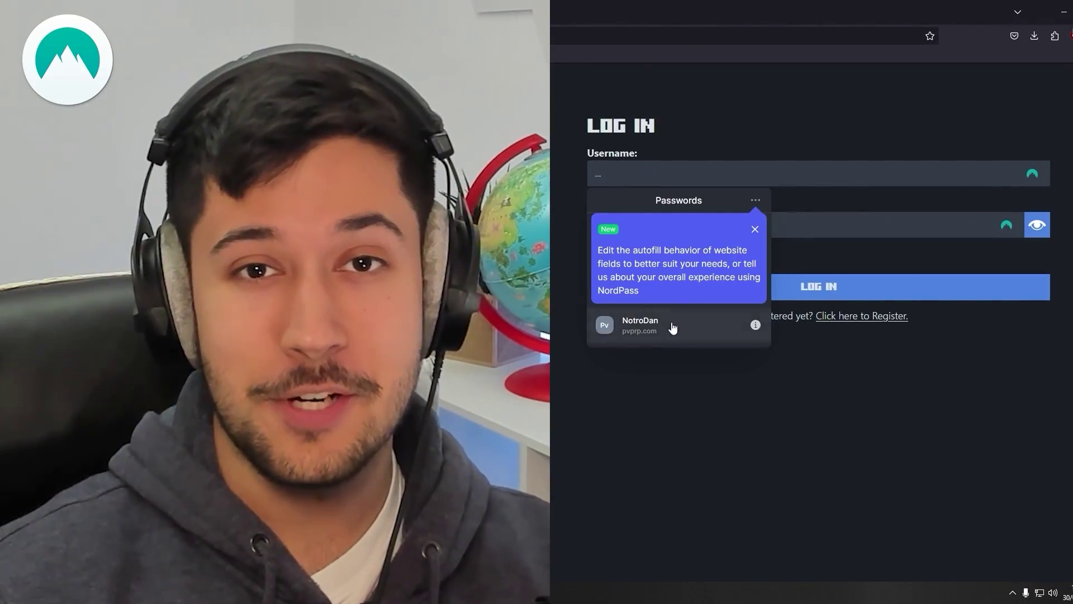
Autofill the website login with the saved NordPass entry, then choose Share for that item
click(675, 324)
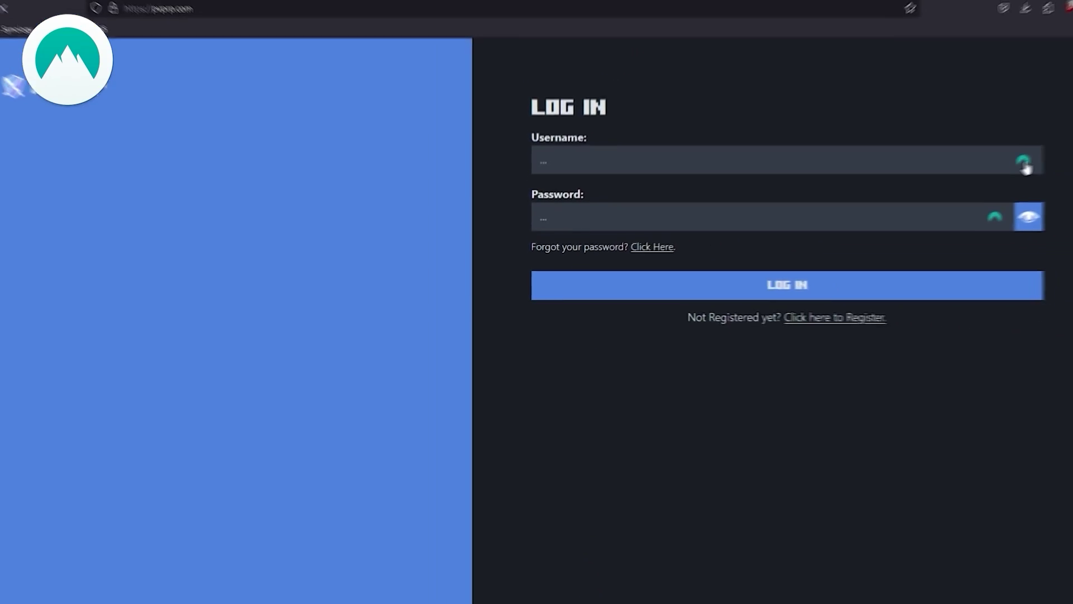
click(1026, 166)
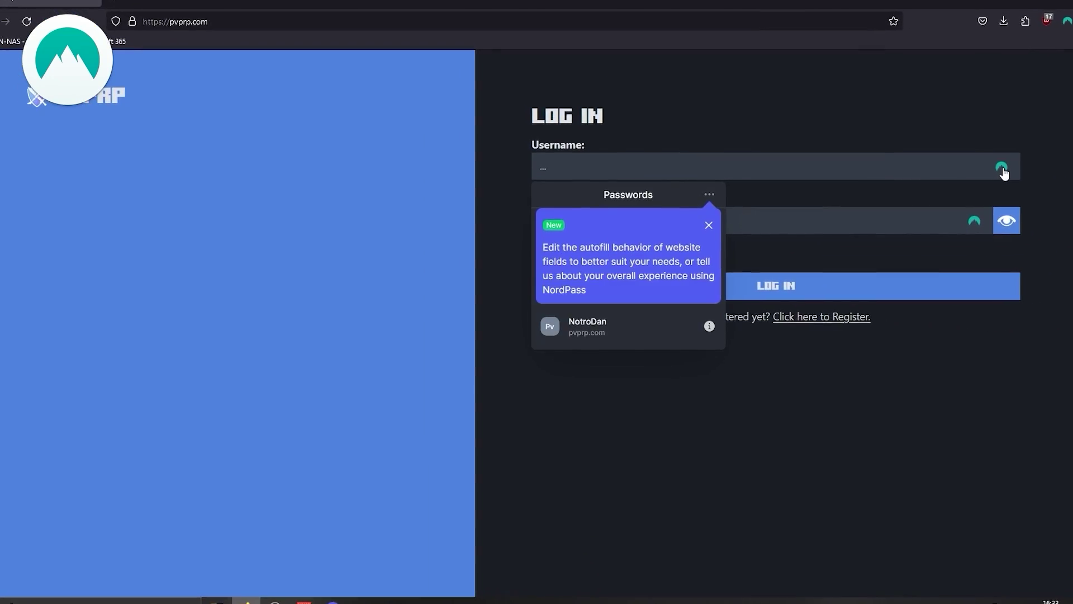
click(625, 330)
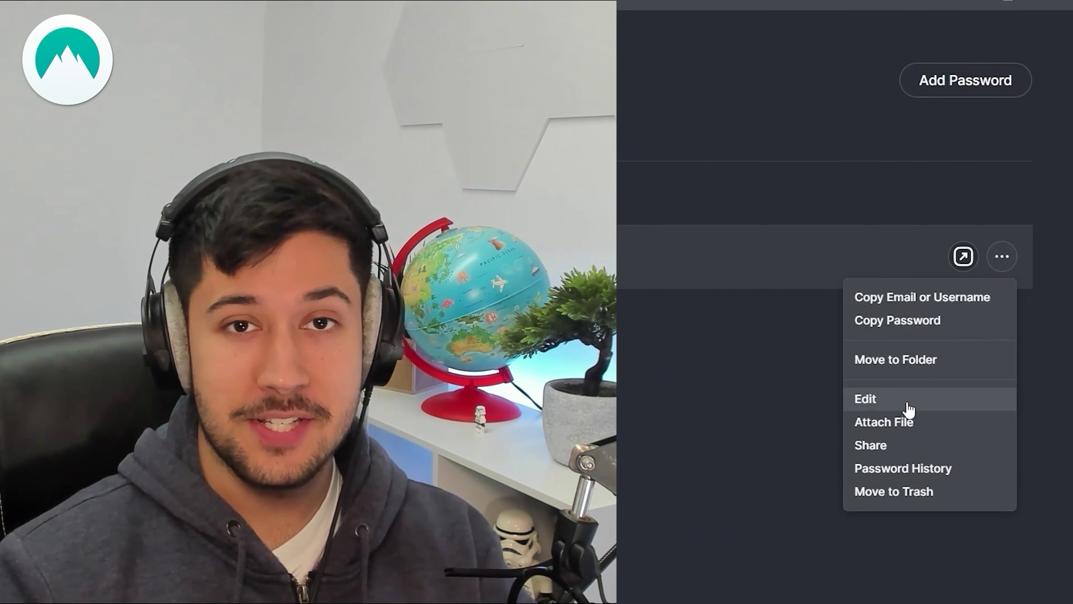
click(867, 445)
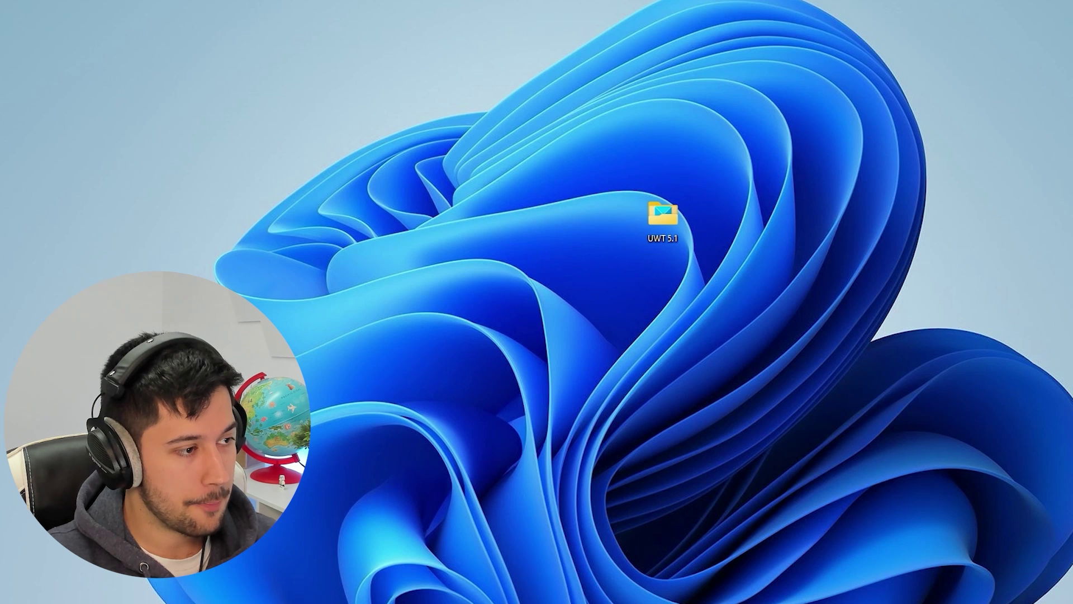
Launch Task Manager from Start, review its Performance tab, then close it
key(super)
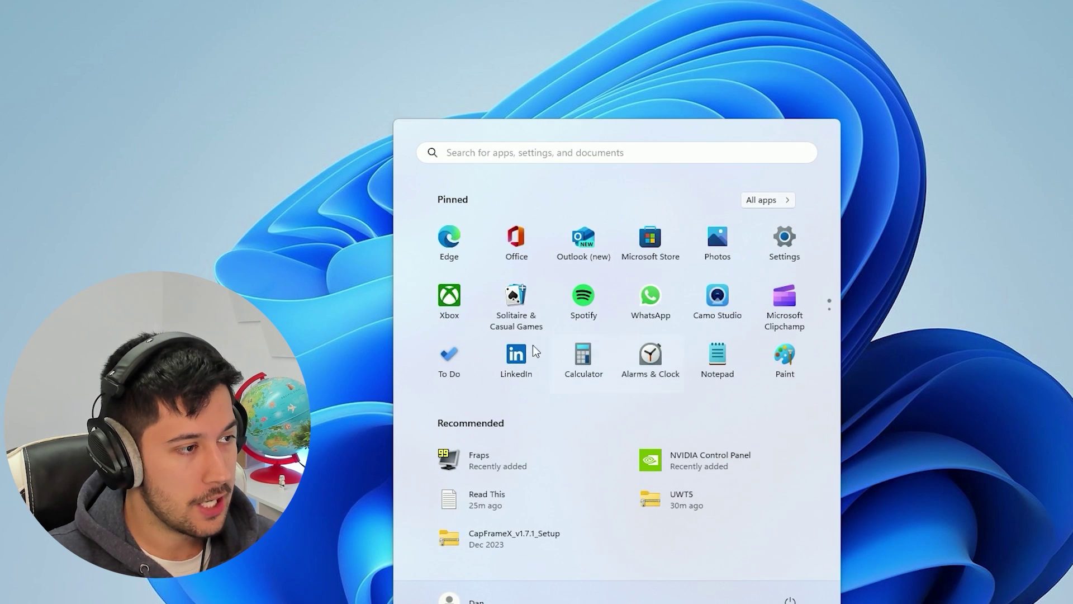
scroll(696, 221, down, 1)
click(969, 363)
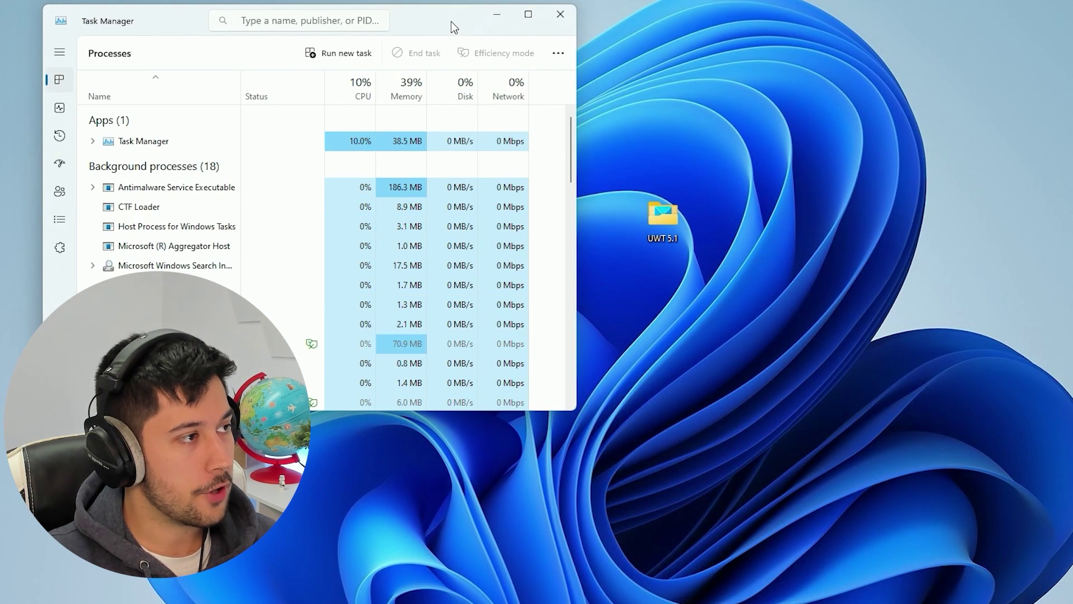
drag(451, 21, 873, 79)
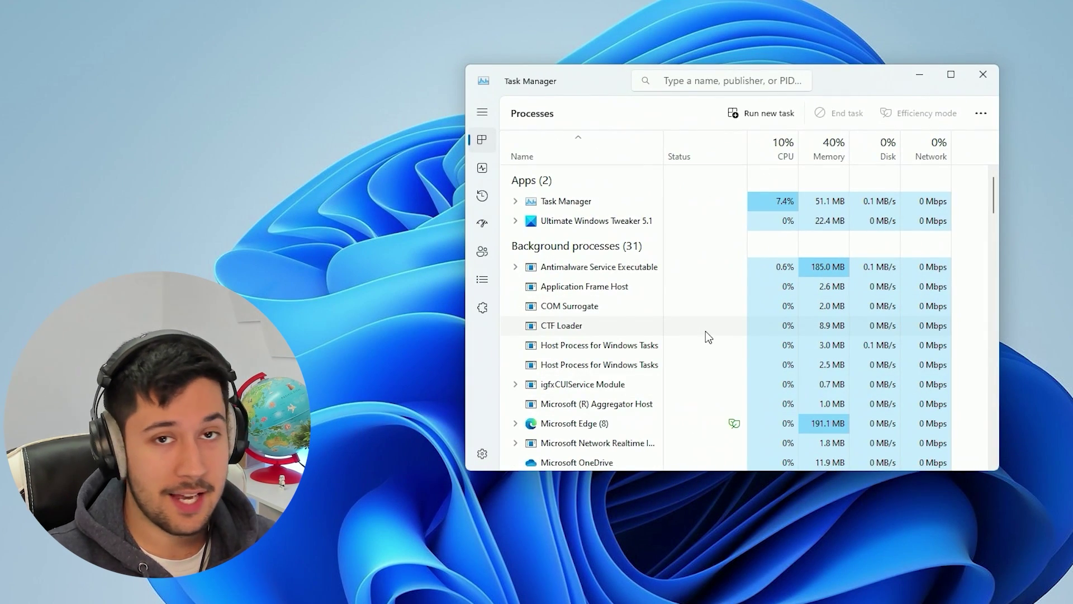
click(482, 171)
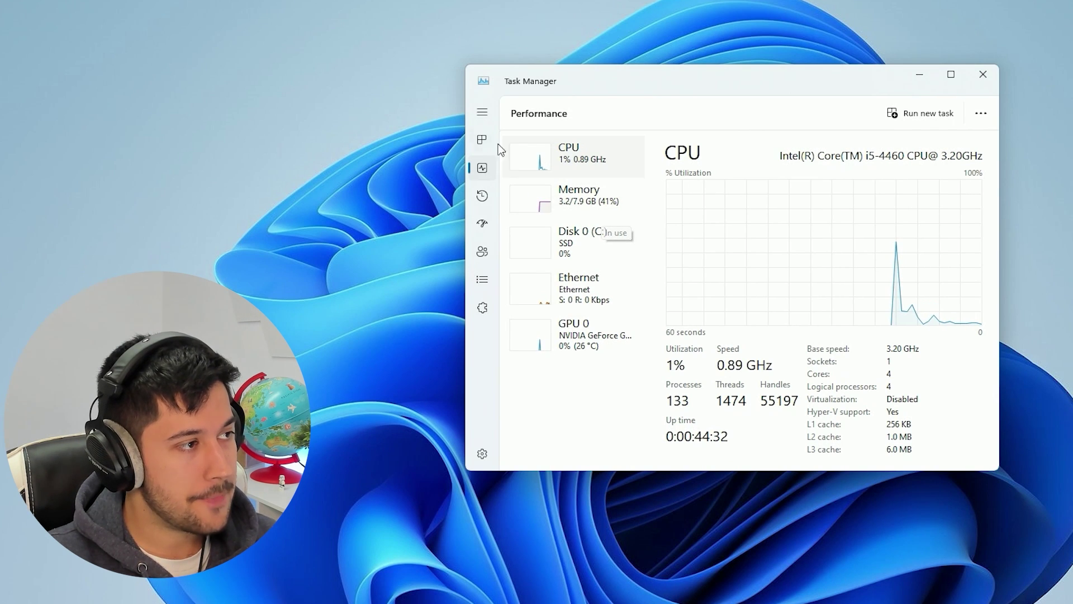
click(983, 82)
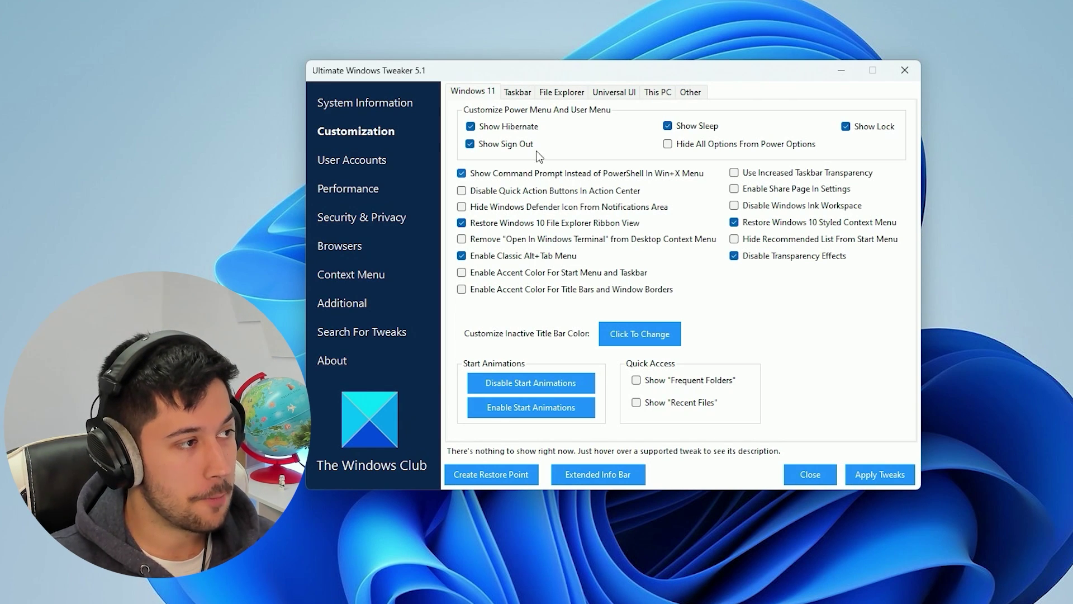
Set the taskbar Content Alignment to Left on the Taskbar tweaks page
click(521, 92)
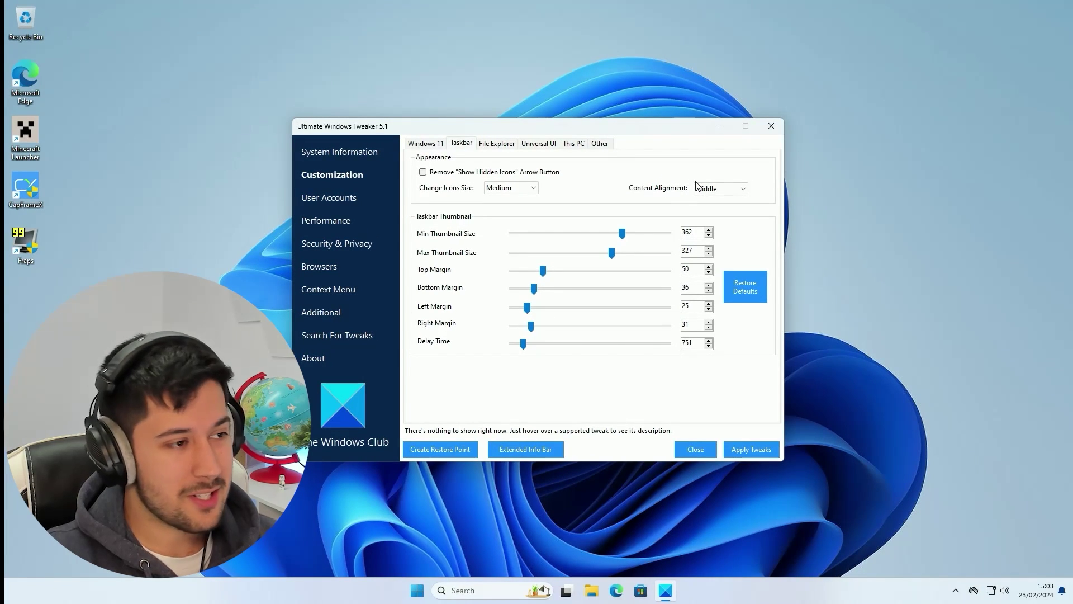
click(732, 190)
click(713, 201)
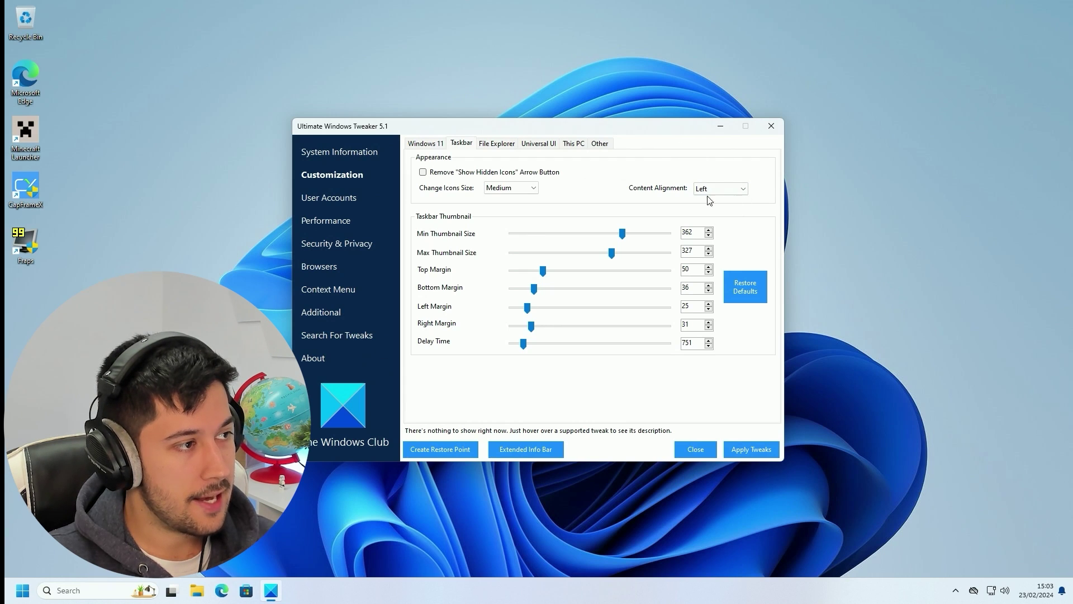
Try Large taskbar icon size, then set it back to Medium
click(520, 188)
click(494, 216)
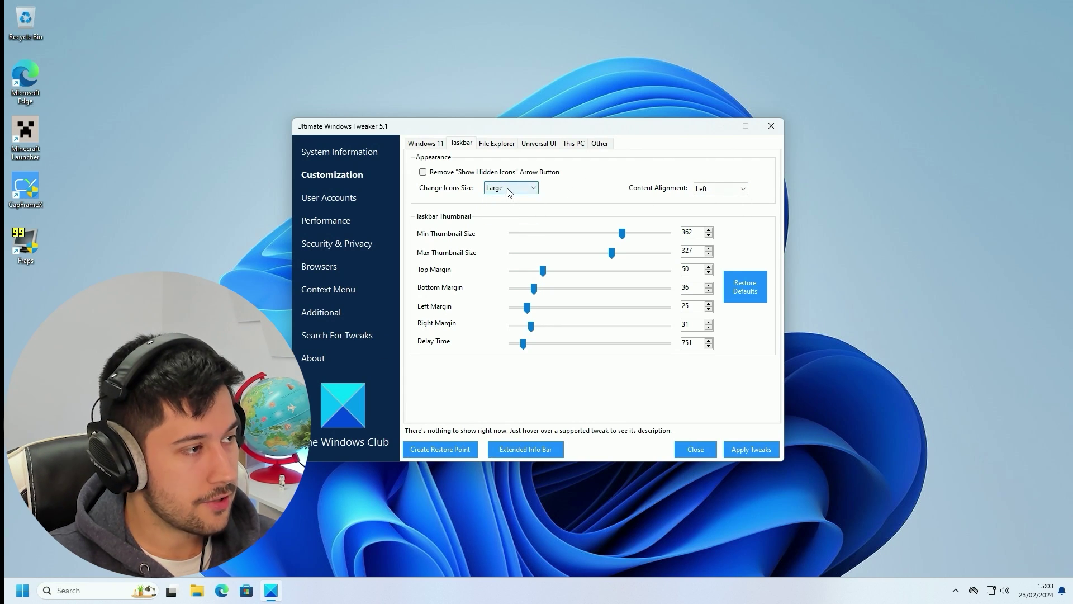
click(510, 189)
click(506, 210)
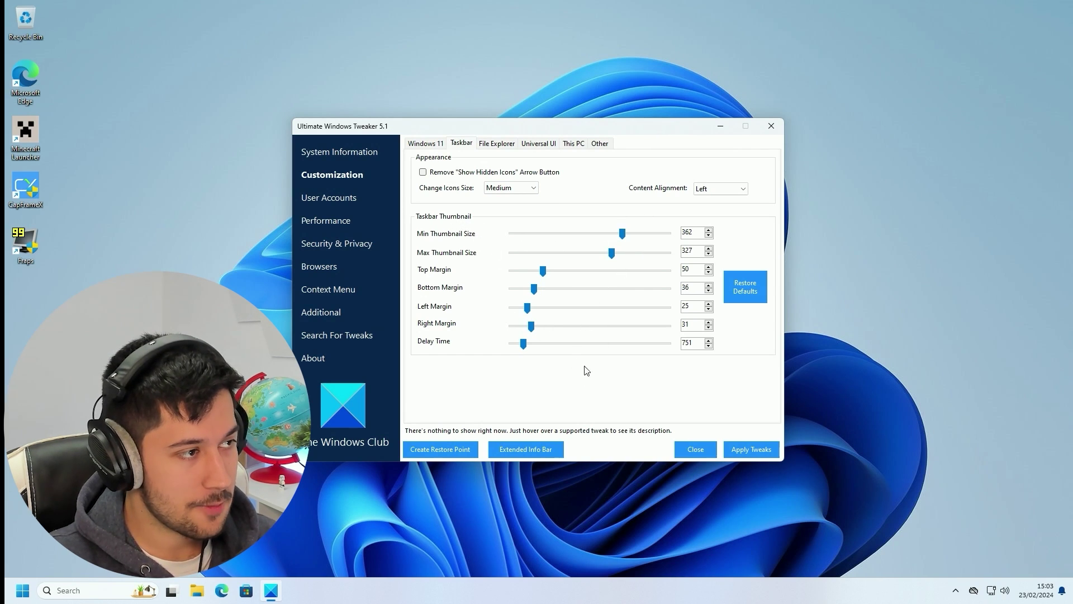
Show the File Explorer tweaks and toggle Show OneDrive In Navigation Pane on, then off again
click(496, 145)
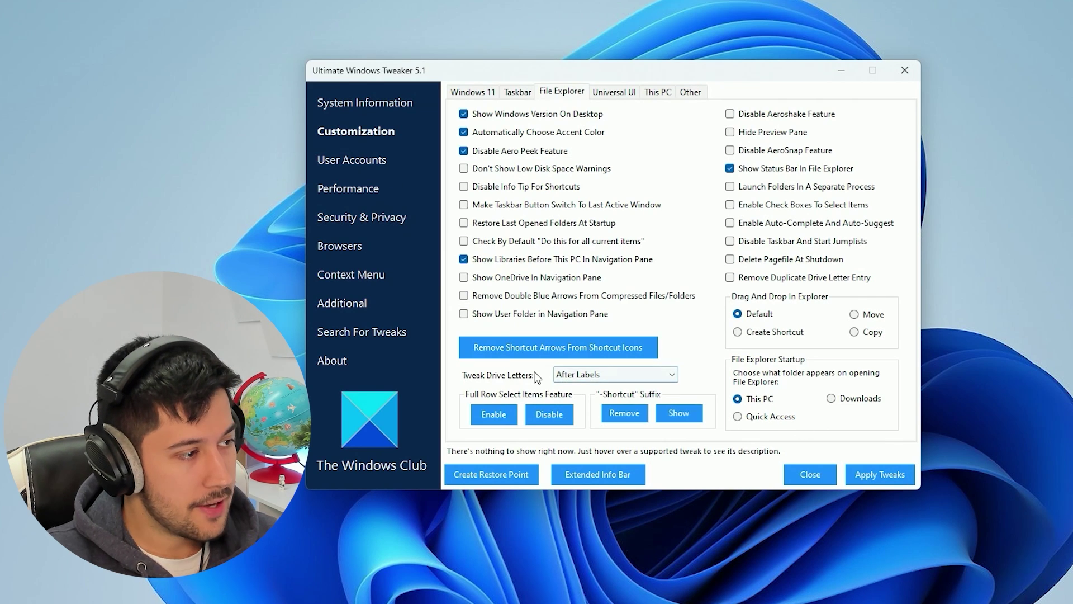
click(509, 280)
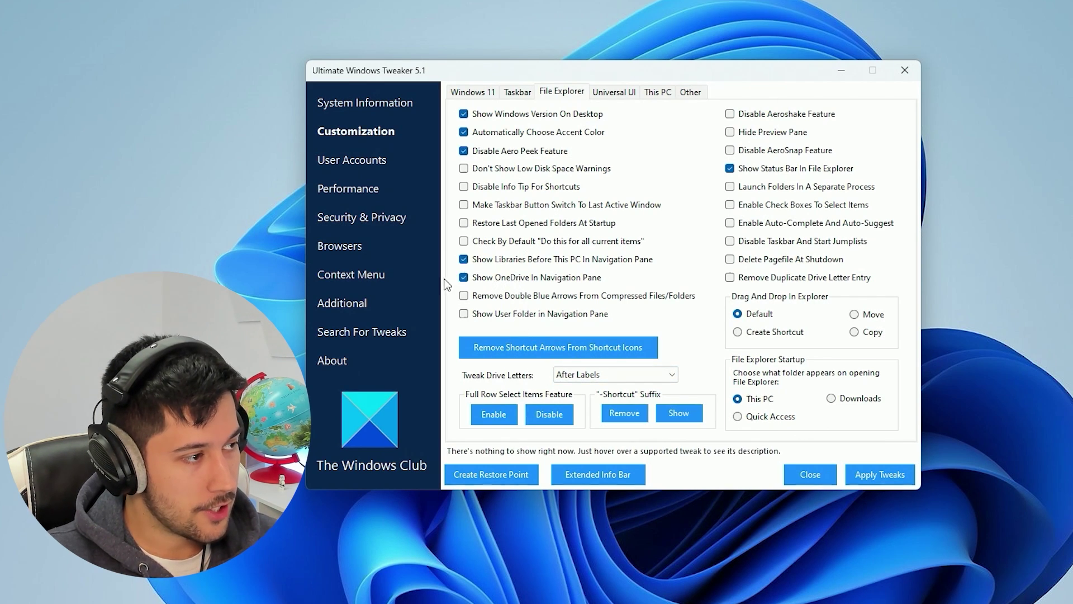
click(490, 279)
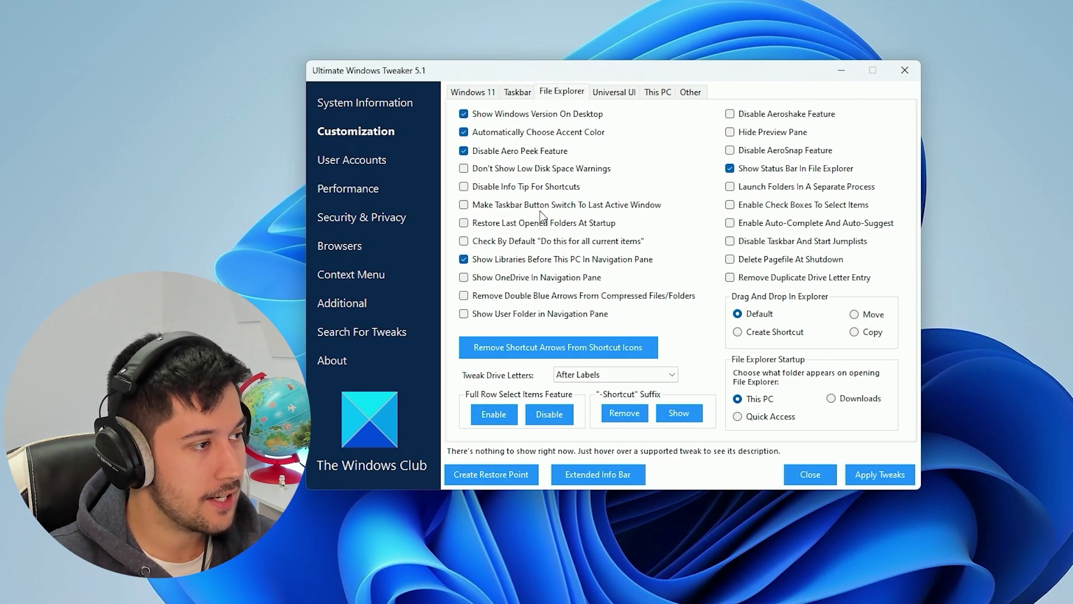
Look over the Universal UI and Windows 11 tweaks, then apply the selected tweaks
click(614, 92)
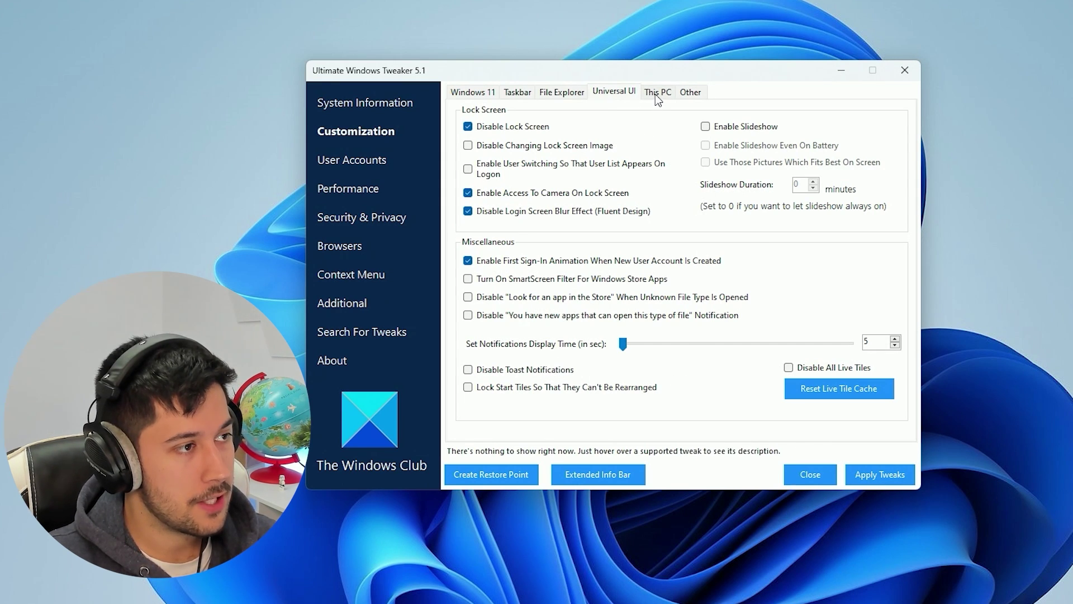
click(473, 92)
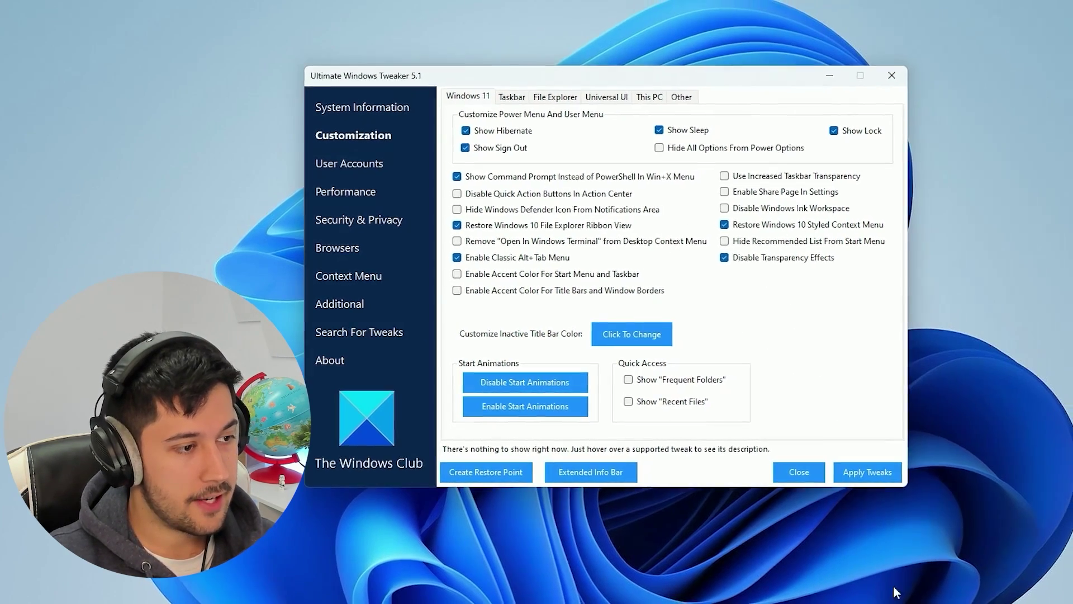
click(868, 471)
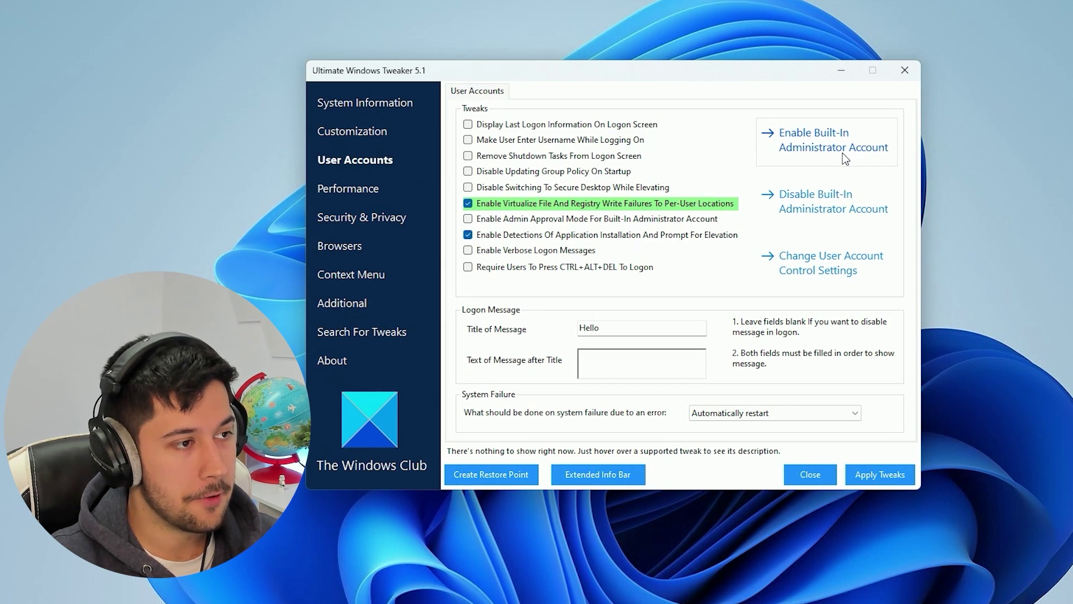
Try the UAC slider at Always notify, then dismiss the dialog without saving
click(828, 262)
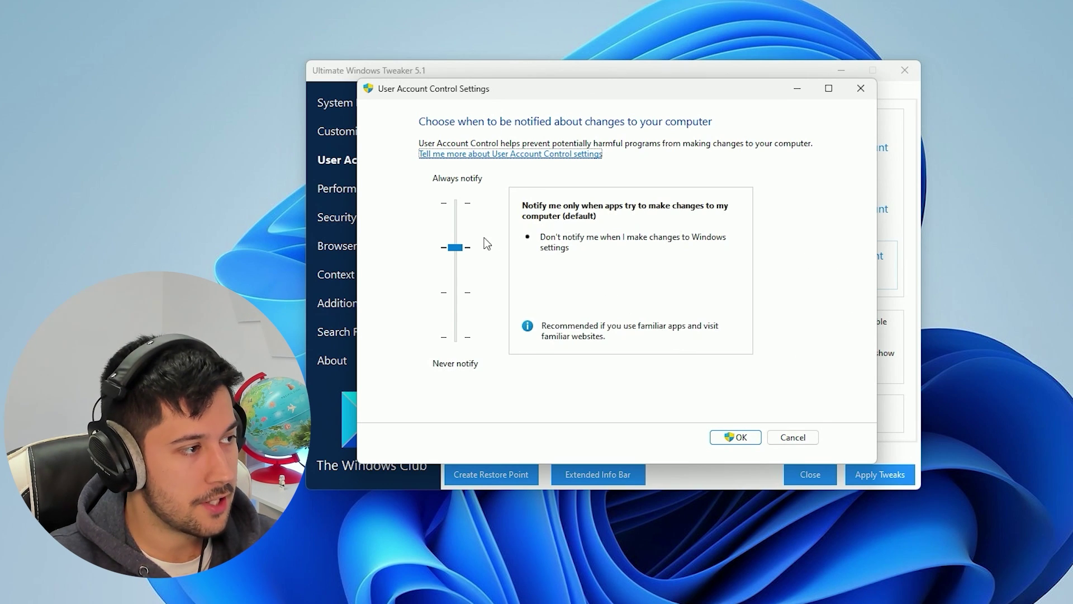
mouse_move(452, 246)
mouse_down()
mouse_move(470, 245)
mouse_move(475, 192)
mouse_move(471, 294)
mouse_move(474, 246)
mouse_up()
key(Escape)
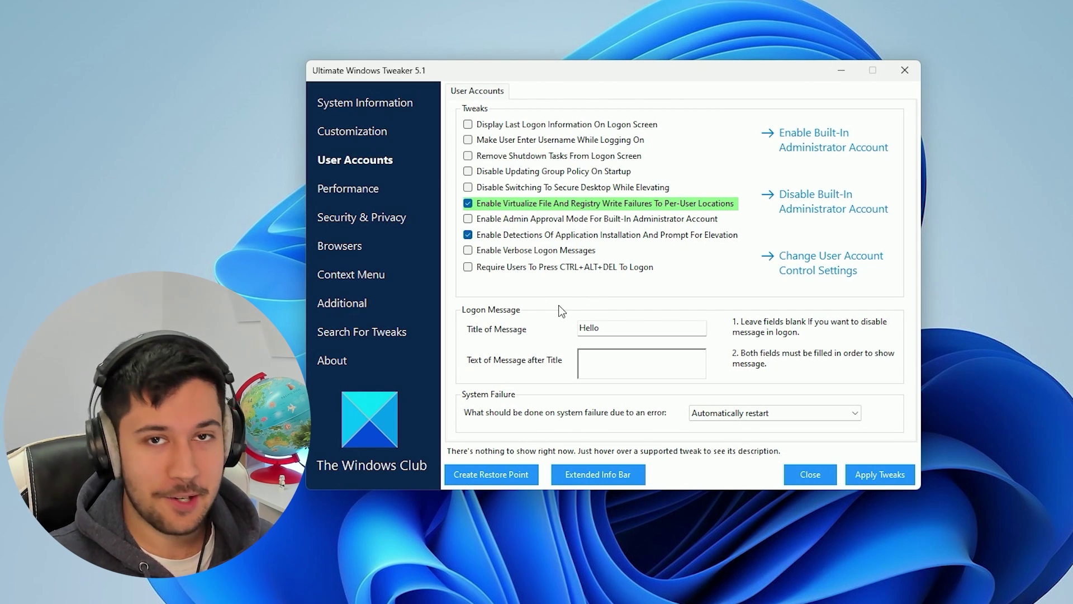
Toggle the CTRL+ALT+DEL logon requirement on and off, leaving it unchanged, and go to Performance
click(532, 268)
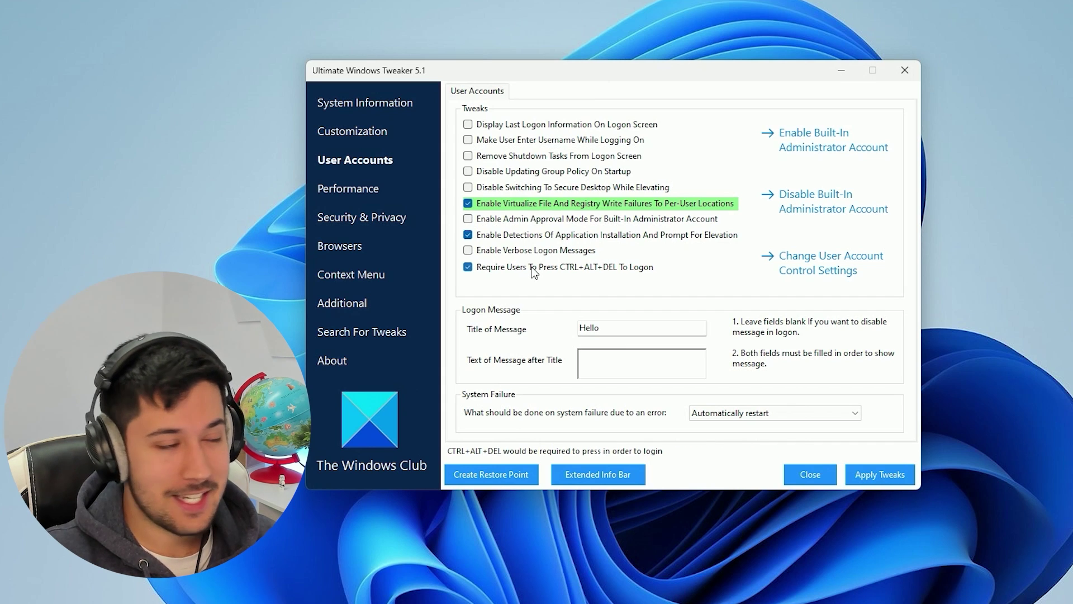
click(467, 267)
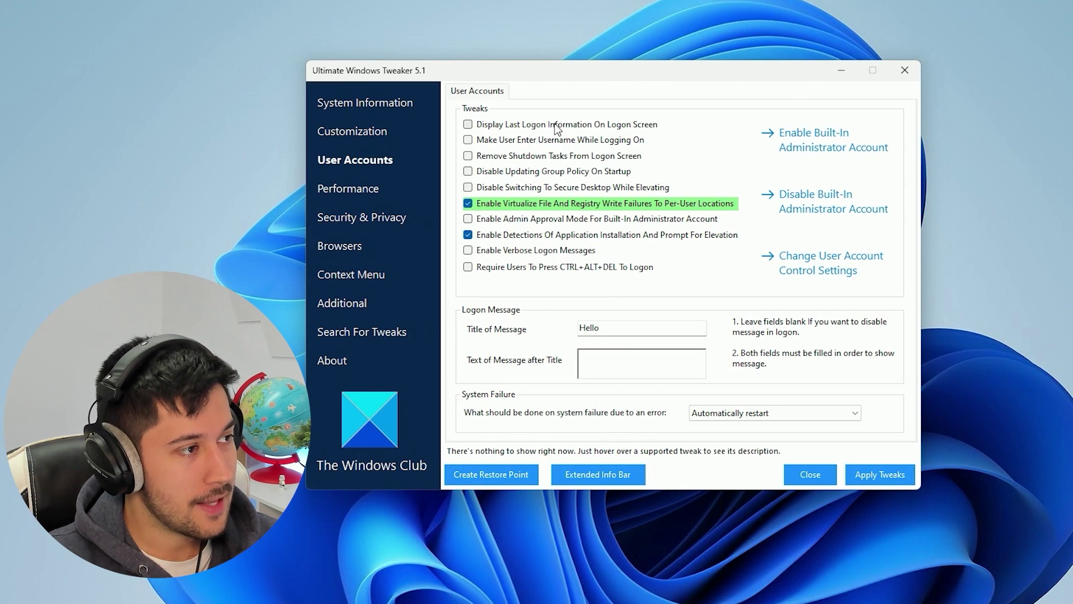
click(349, 190)
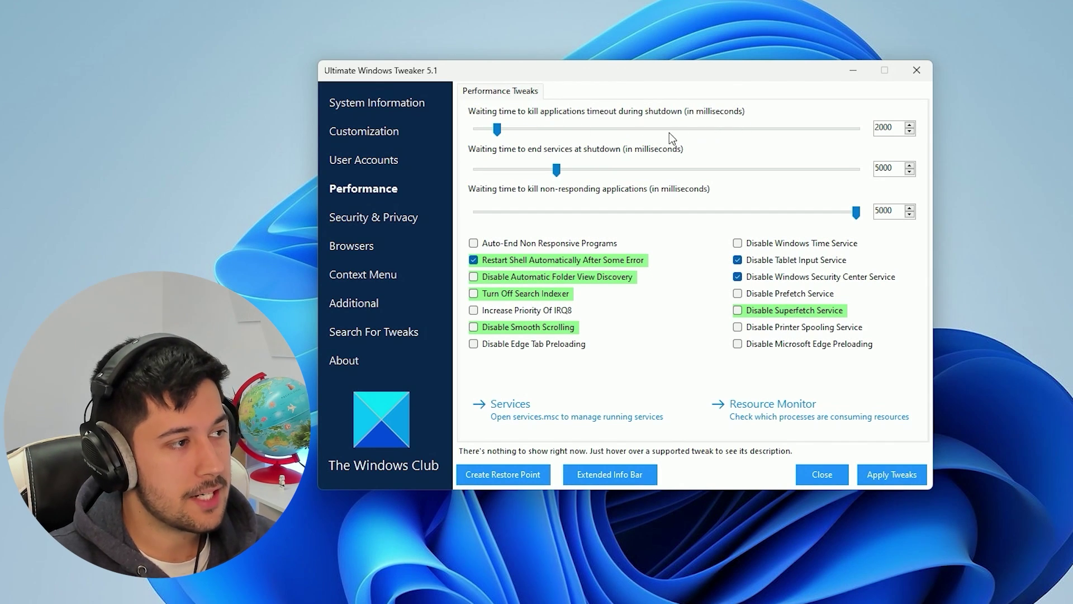
Lower the app-kill timeout to 1700 ms and the service wait to 1385 ms, keeping hung apps at 5000
drag(468, 128, 492, 132)
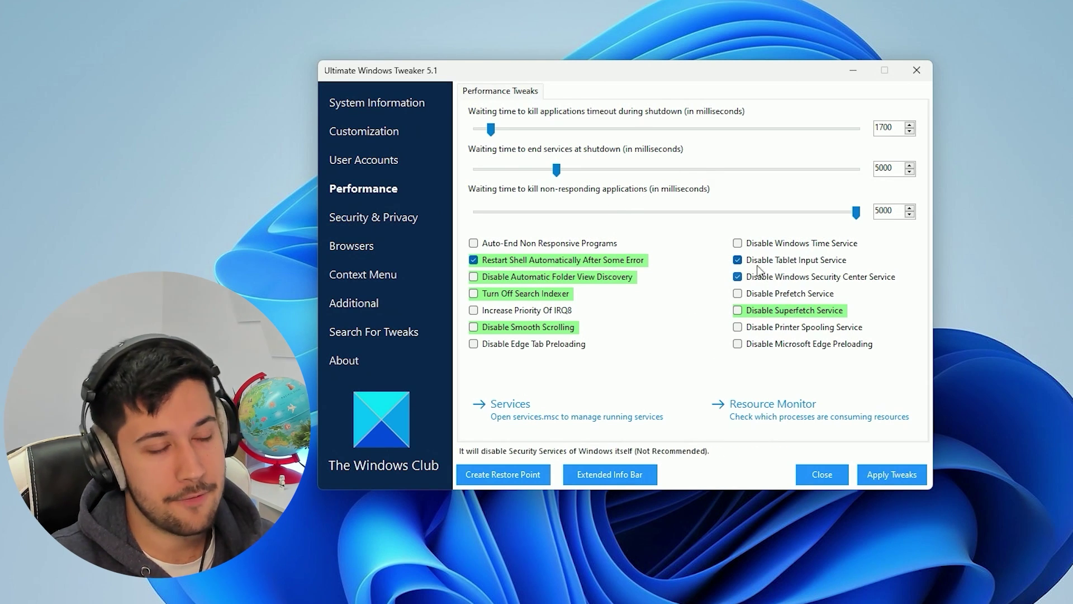
drag(563, 171, 485, 170)
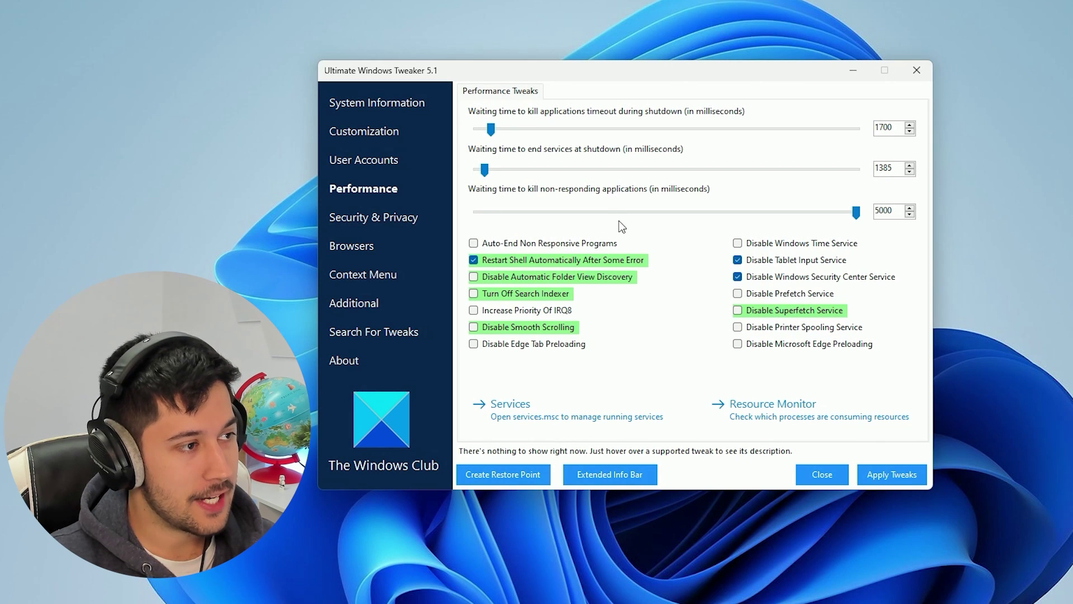
drag(856, 212, 695, 341)
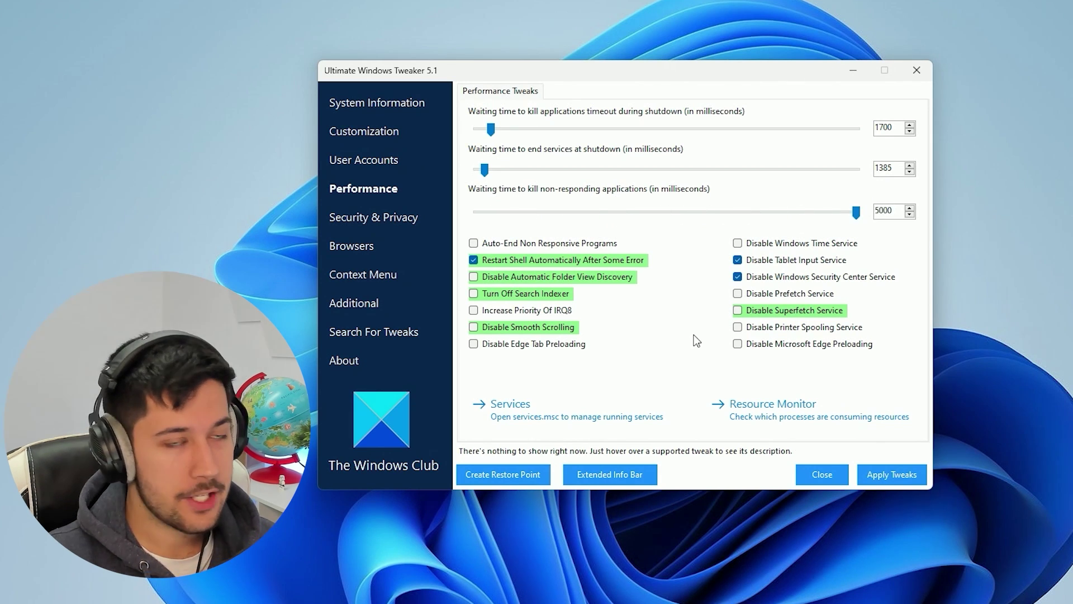
Tick Auto-End Non Responsive Programs and disable Edge preloading, printer spooling, search indexer, smooth scrolling and Edge tab preloading
click(789, 344)
click(771, 327)
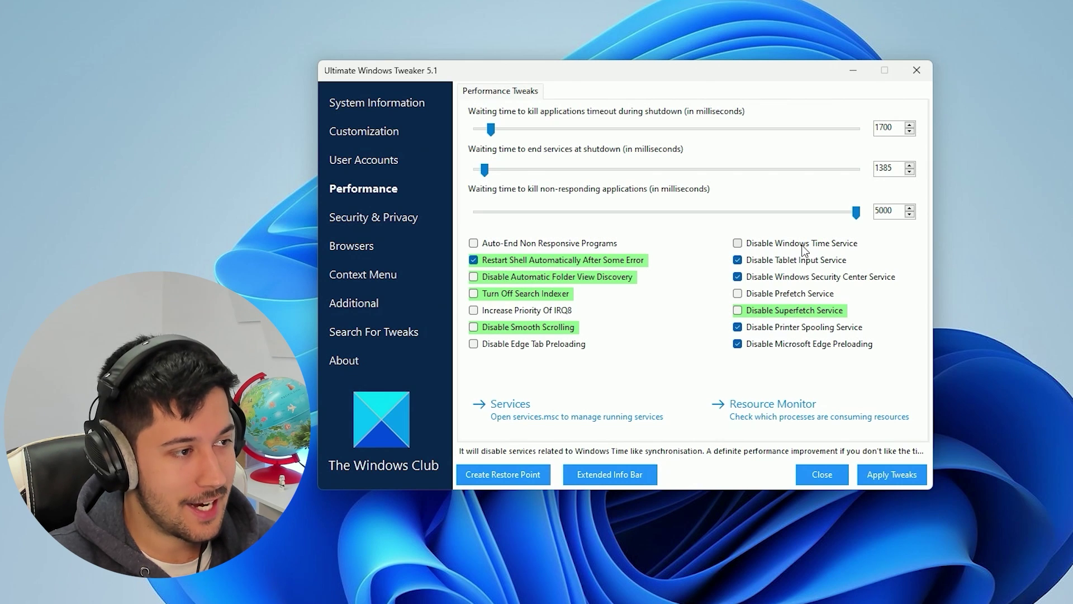
click(609, 243)
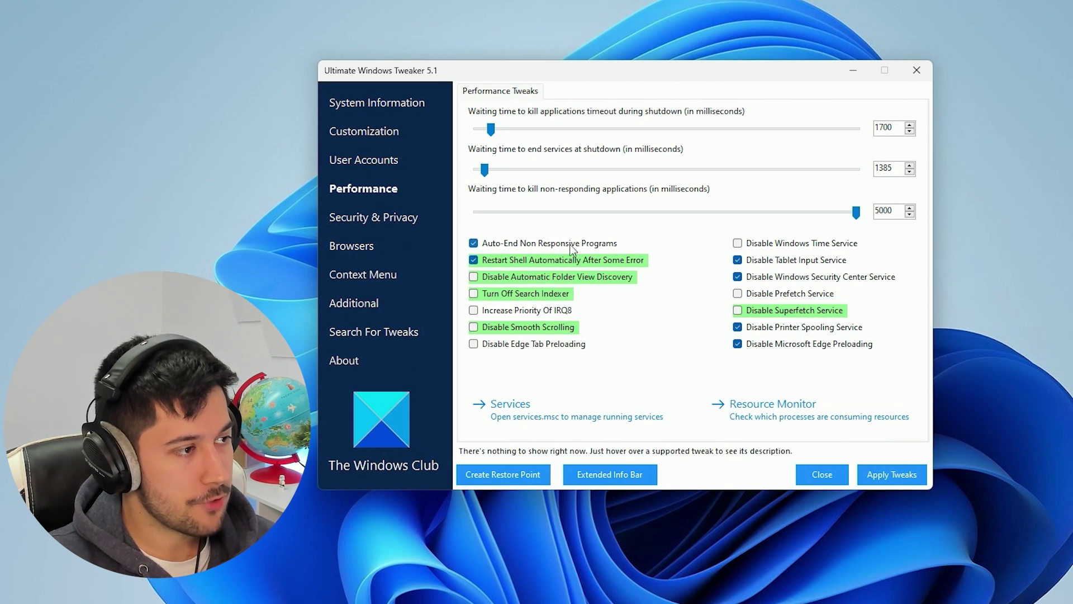
click(472, 294)
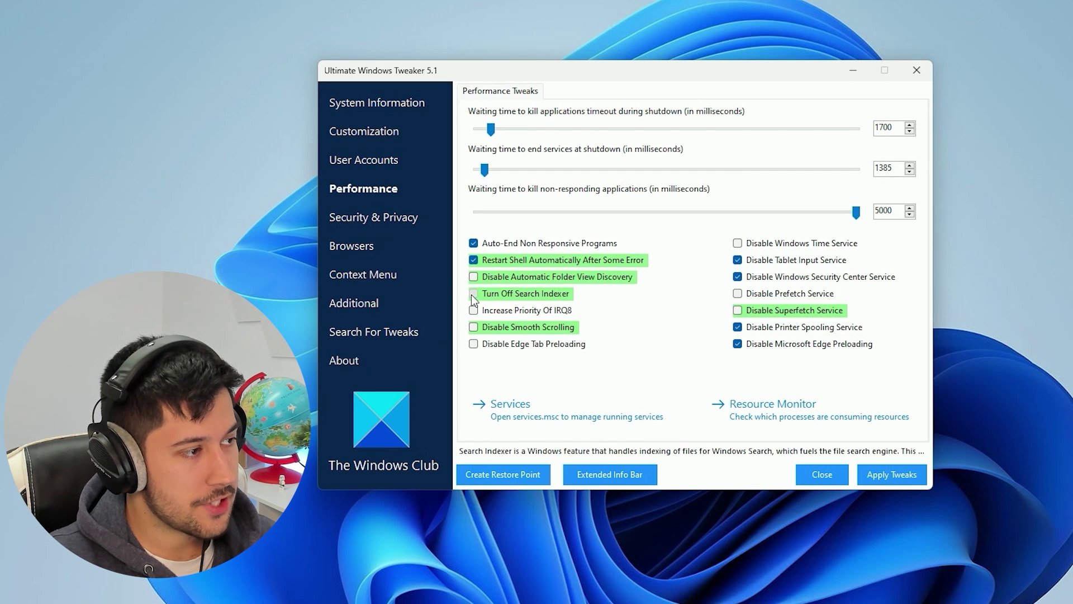
click(510, 328)
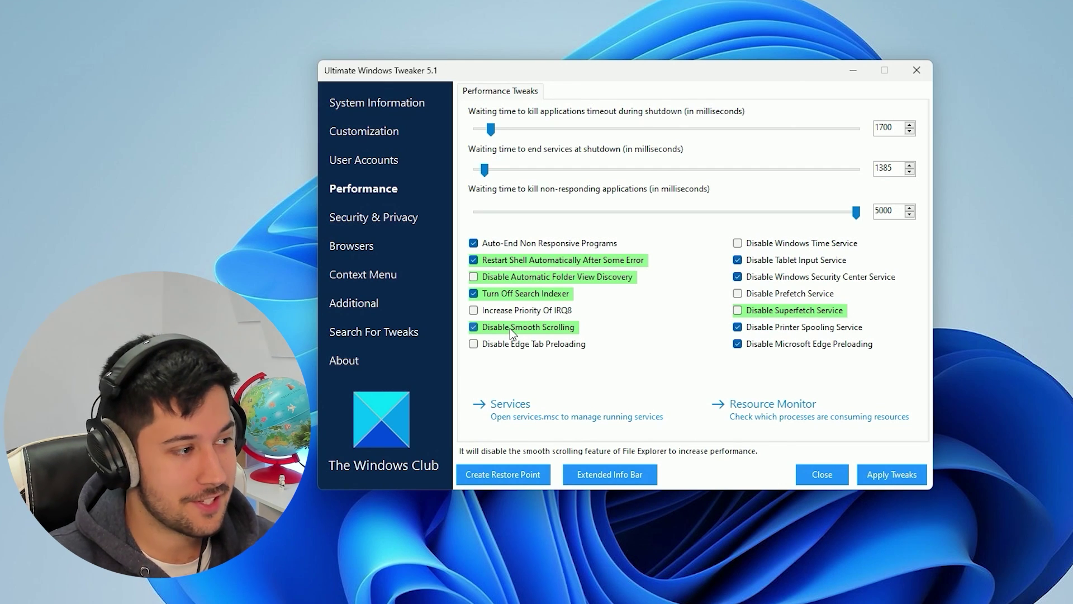
click(524, 343)
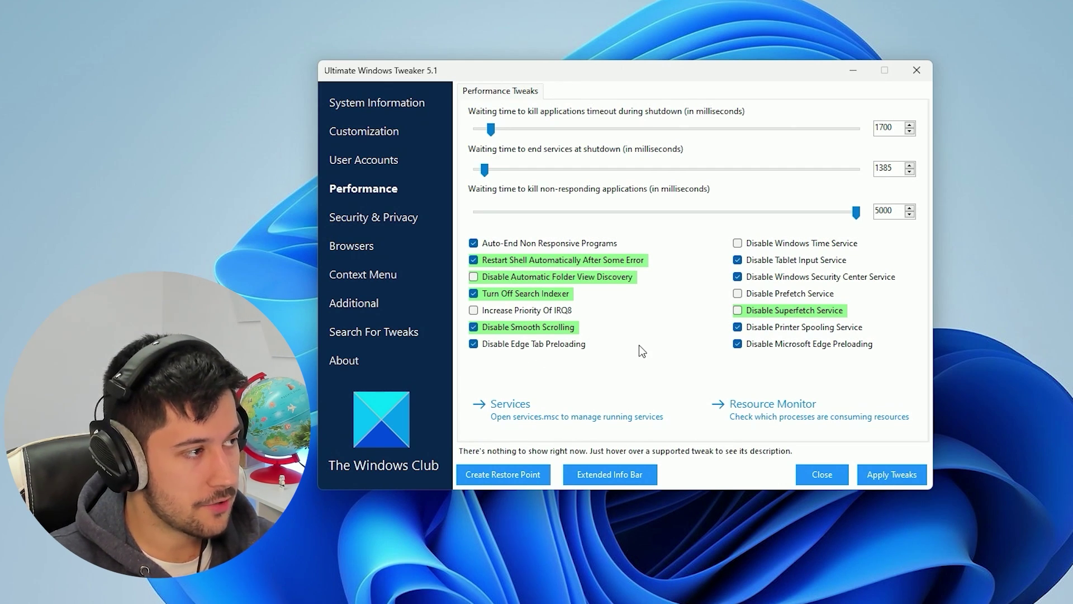
click(380, 218)
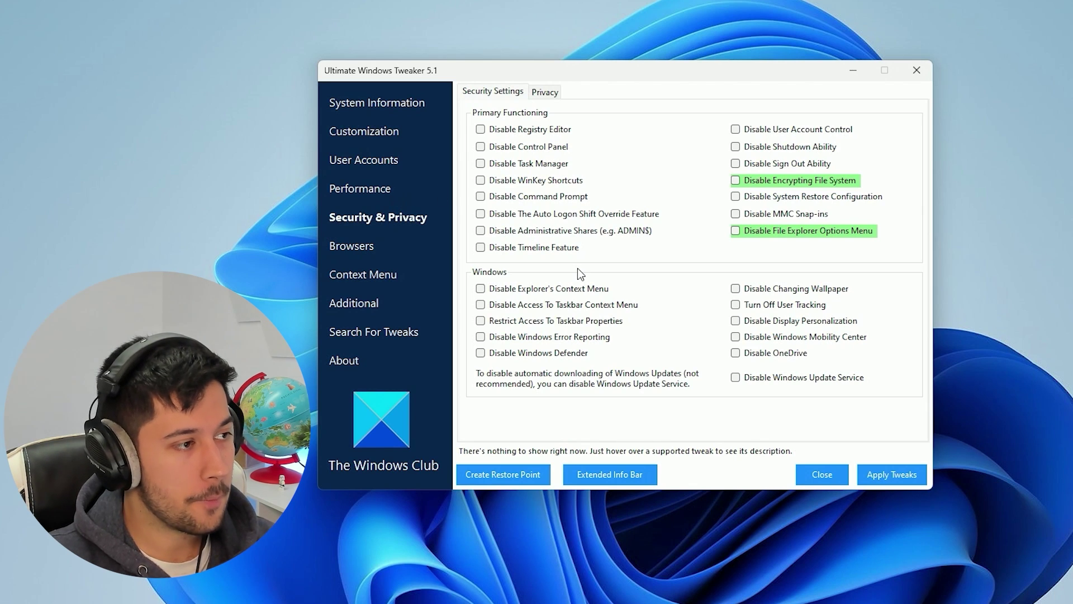
Tick Disable Explorer's Context Menu, Turn Off User Tracking and Disable OneDrive in Security Settings
drag(617, 81, 591, 79)
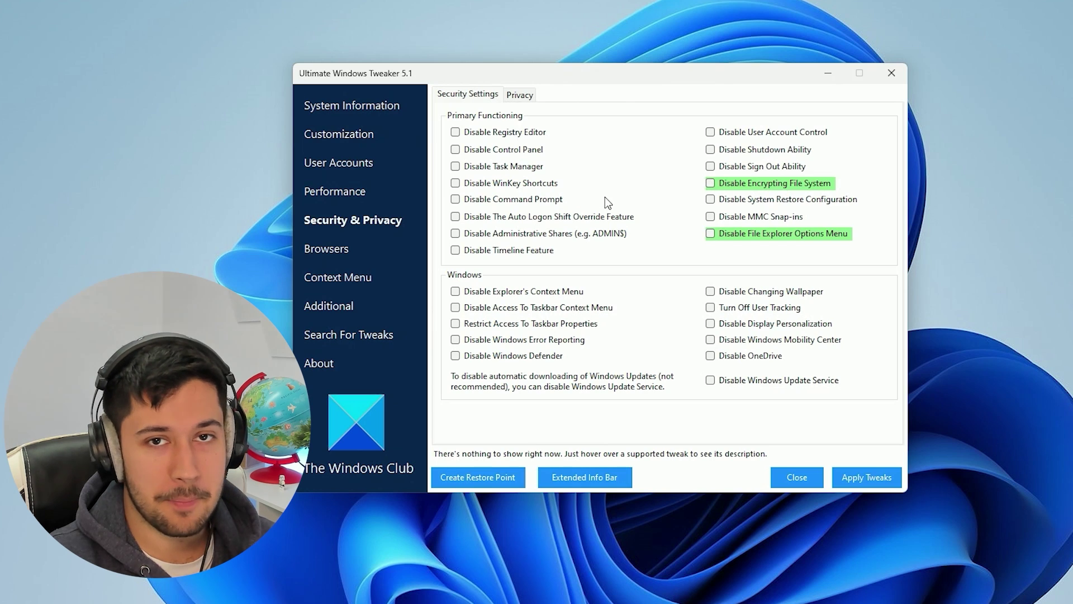
click(455, 291)
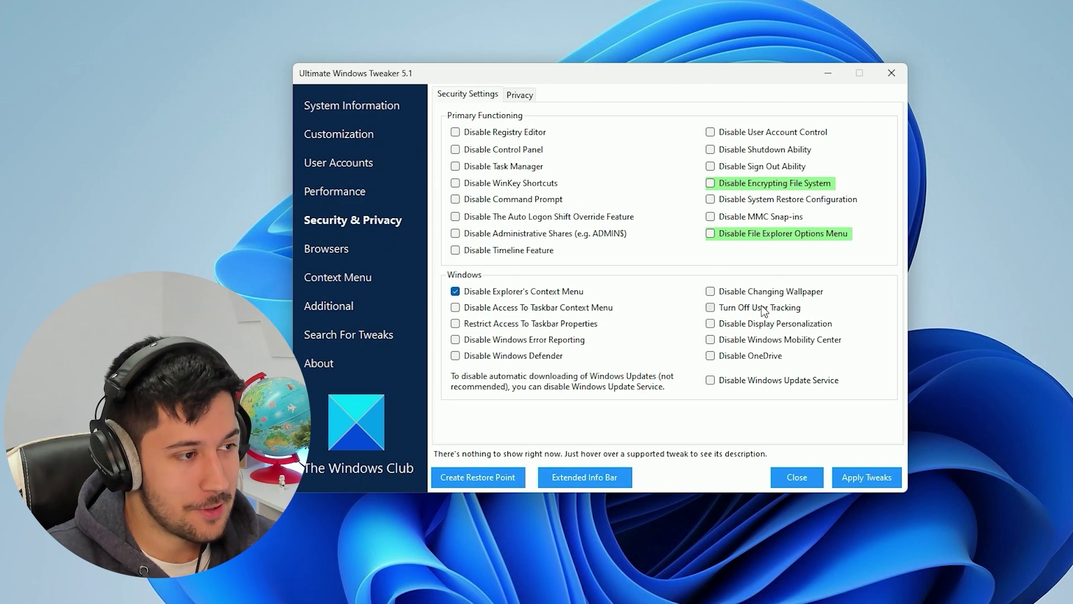
click(761, 308)
click(756, 356)
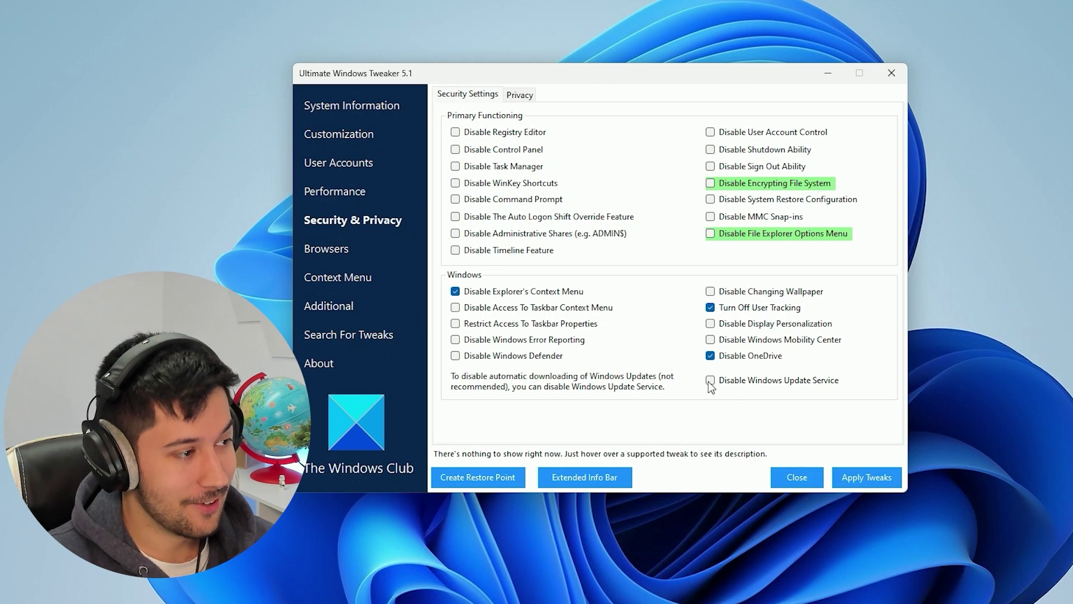
On the Privacy tab, disable telemetry, biometrics and Bing web search in the taskbar
click(519, 95)
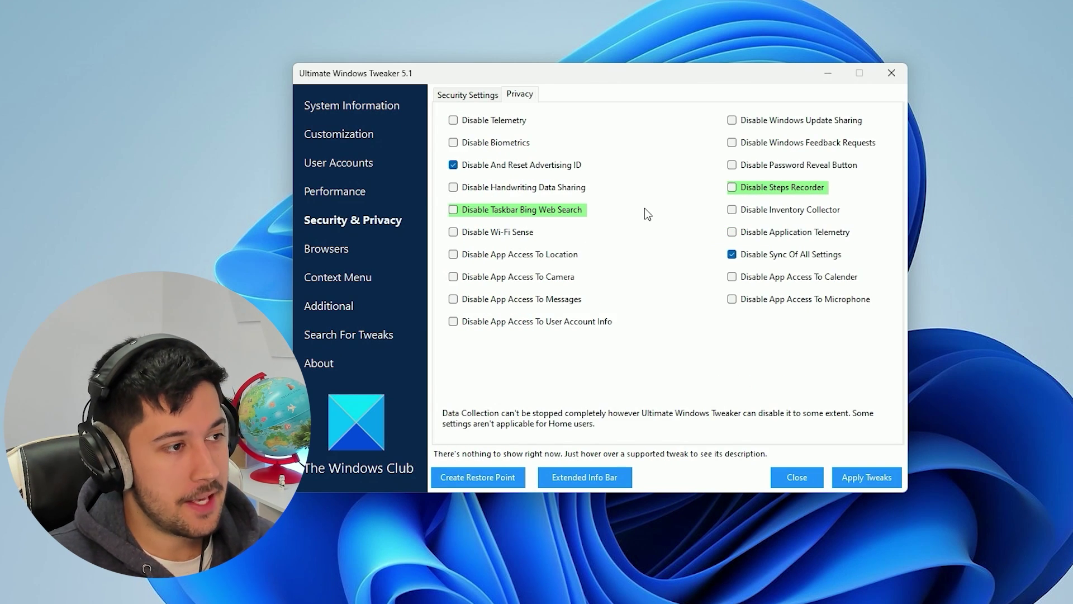
click(521, 125)
click(523, 144)
click(494, 212)
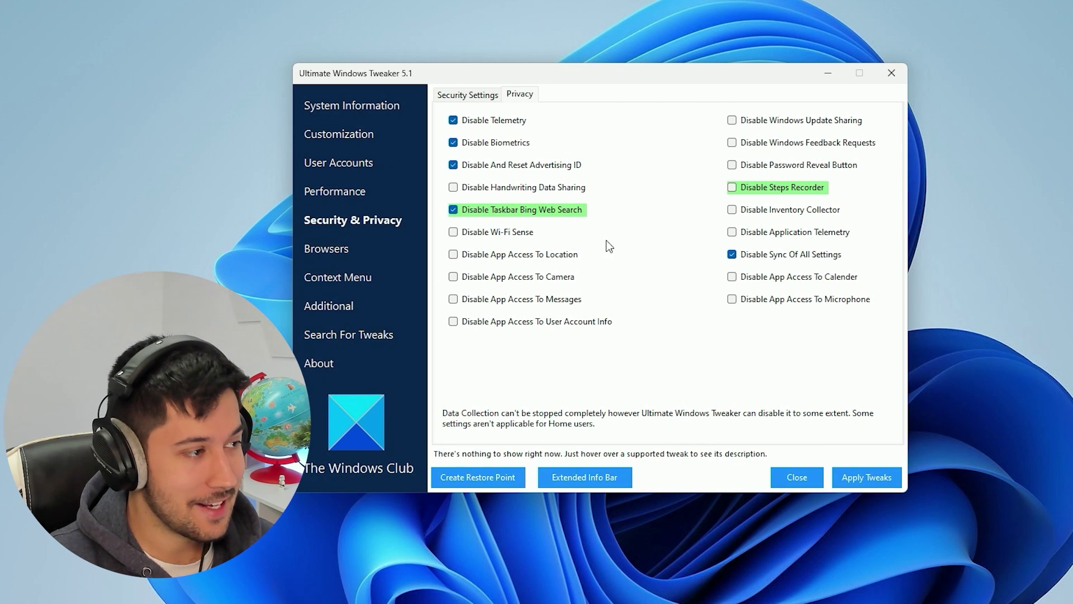
Block app access to location, camera, messages and account info, leaving microphone access allowed
click(539, 256)
click(501, 279)
click(502, 300)
click(512, 322)
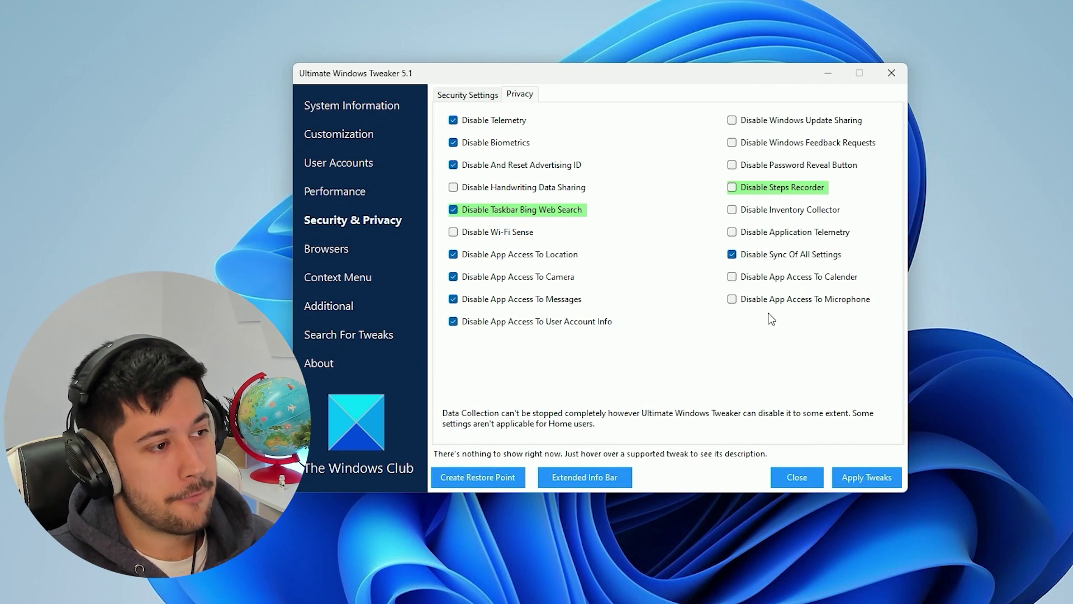
click(791, 303)
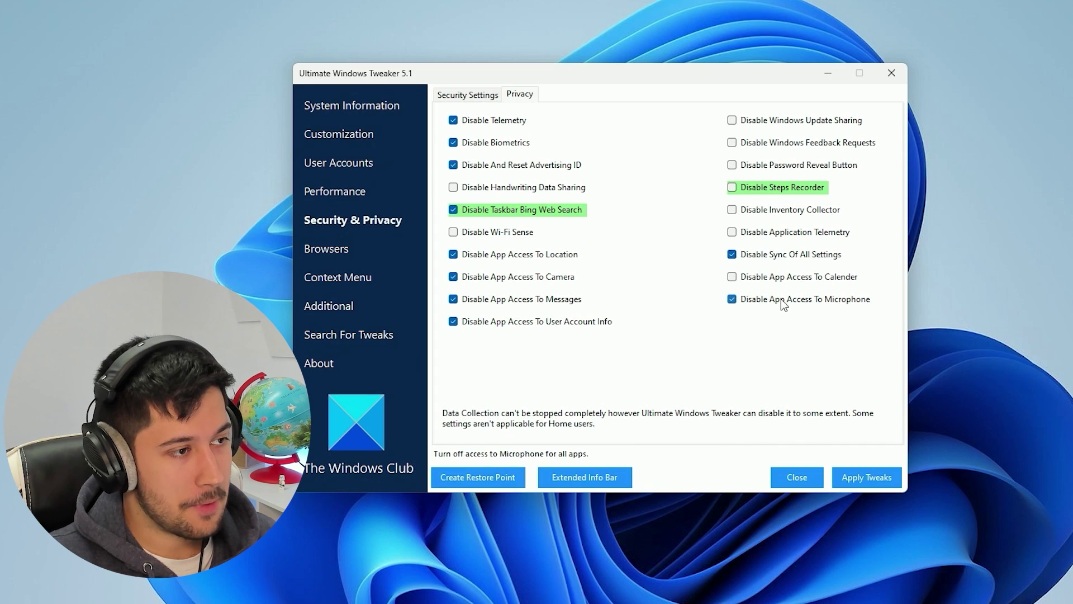
click(783, 302)
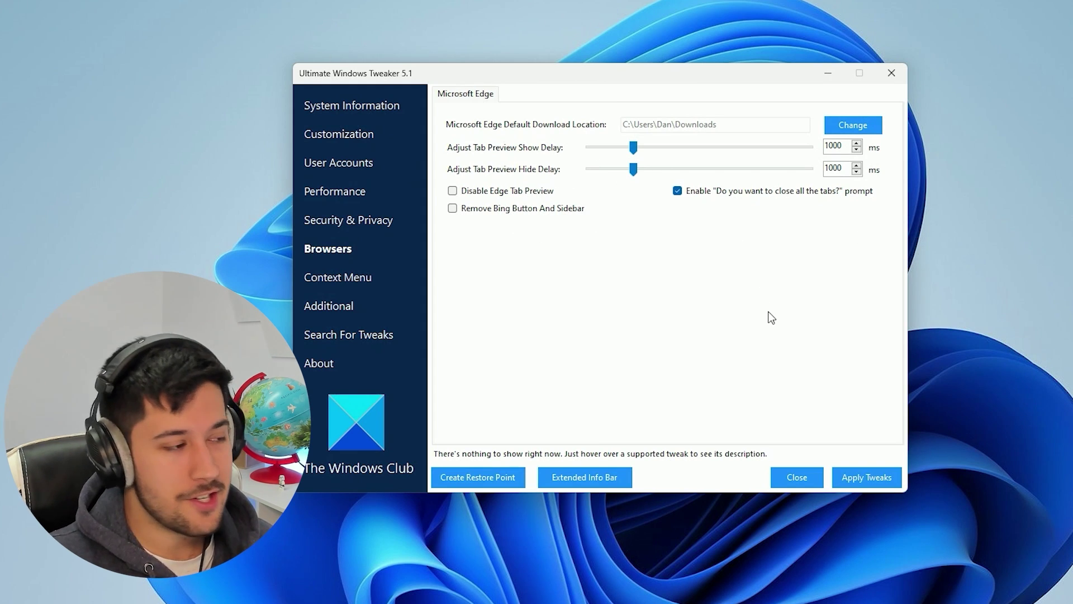
Show the Desktop Context Menu options and compare them with the desktop's current right-click menu
click(354, 278)
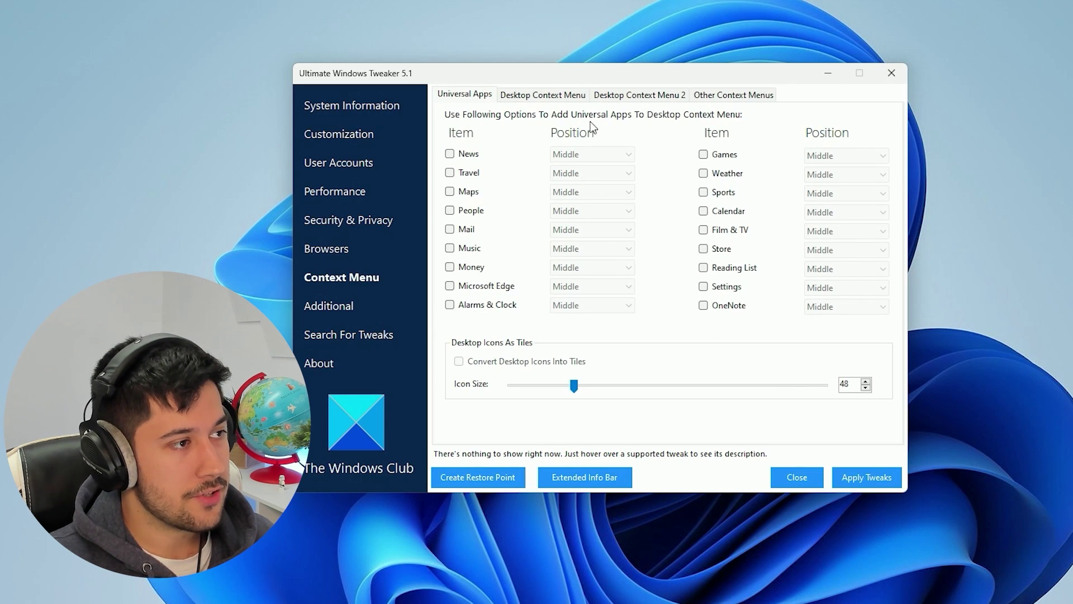
click(548, 96)
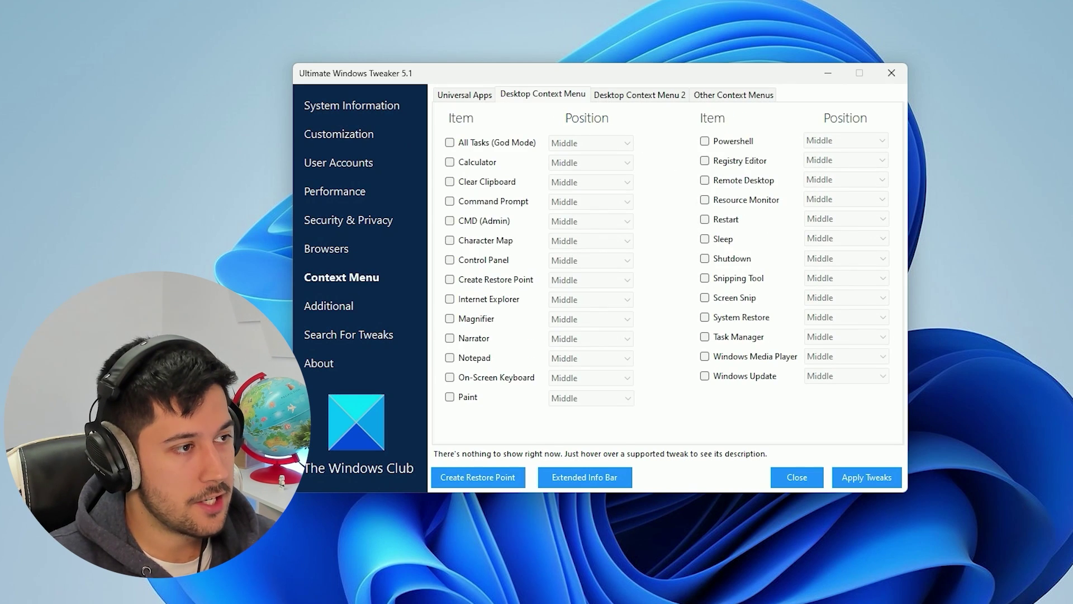
right_click(986, 130)
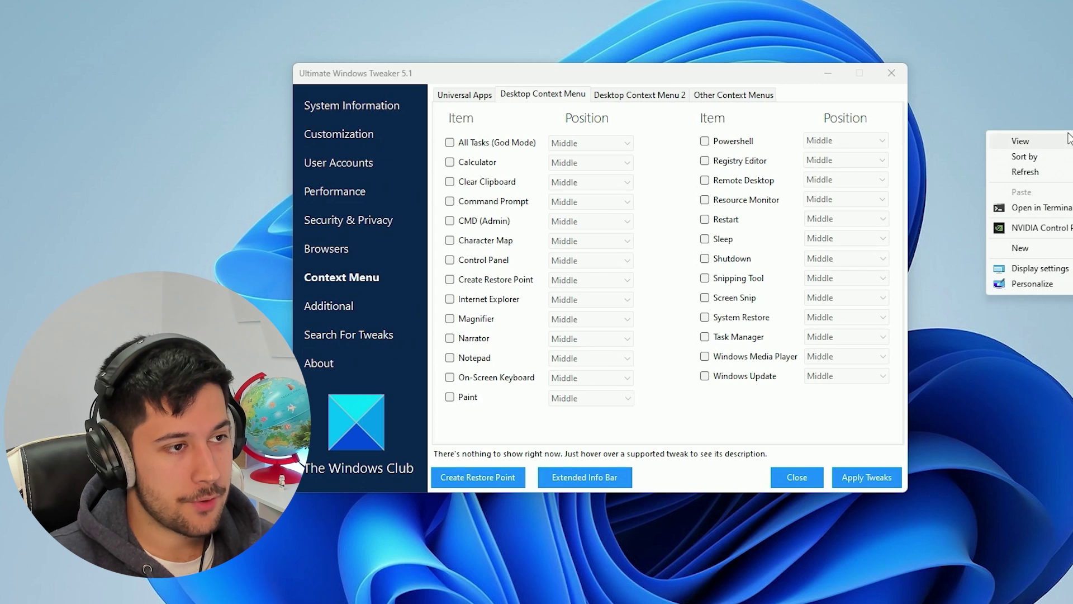
mouse_move(1028, 141)
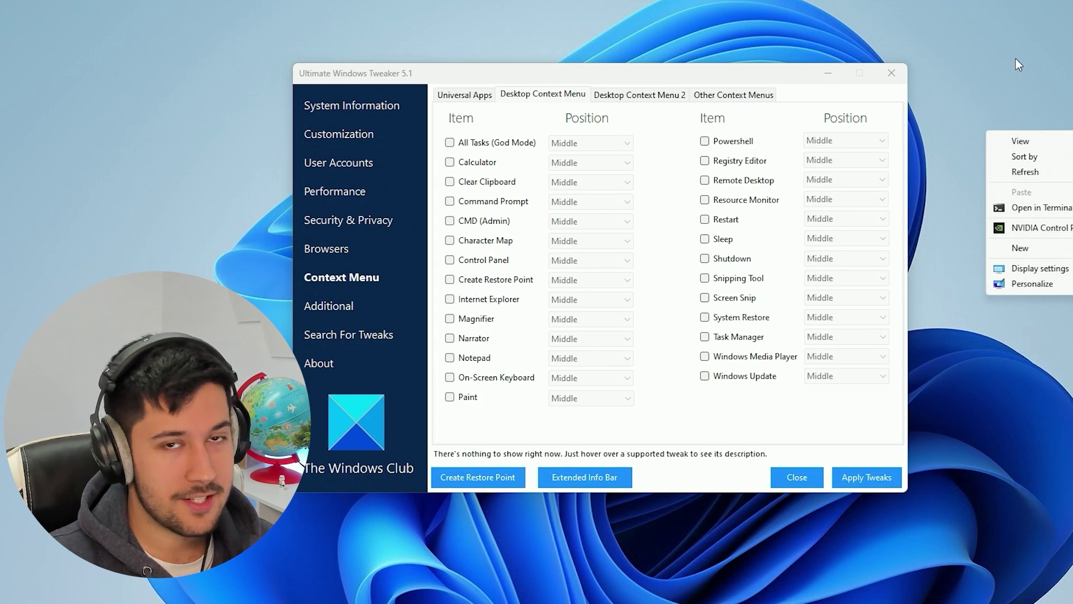
right_click(1044, 163)
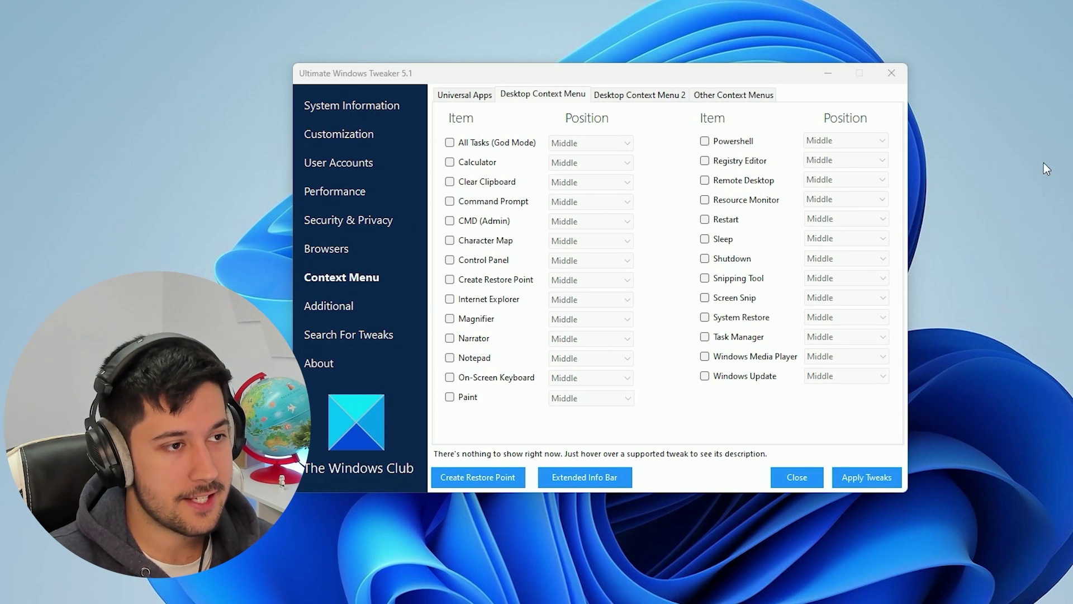
right_click(1014, 55)
click(1013, 55)
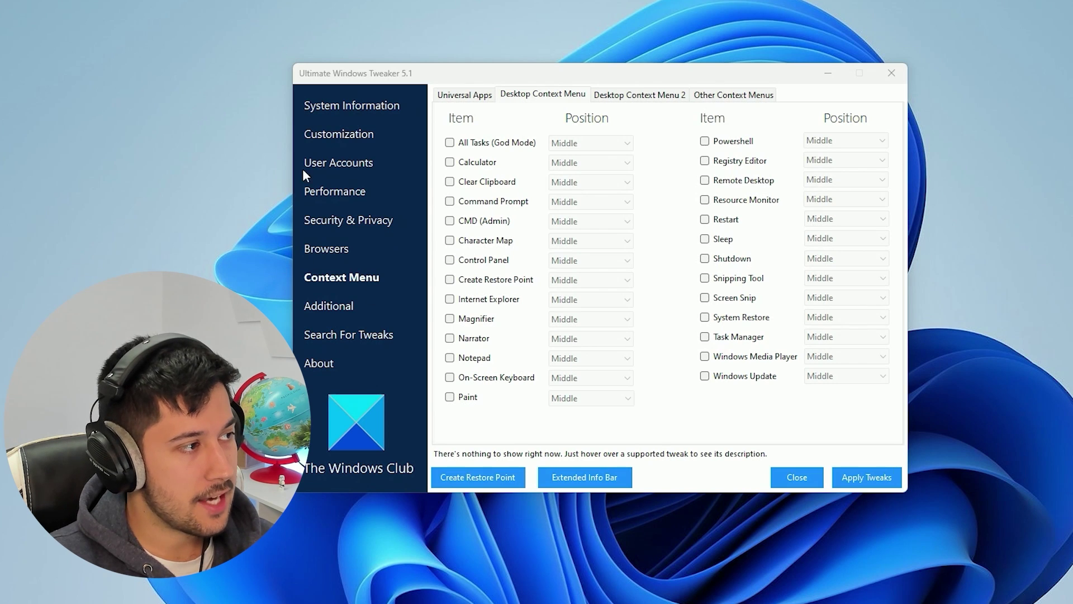
Glance at the Customization tweaks, then return to the Context Menu page
click(336, 137)
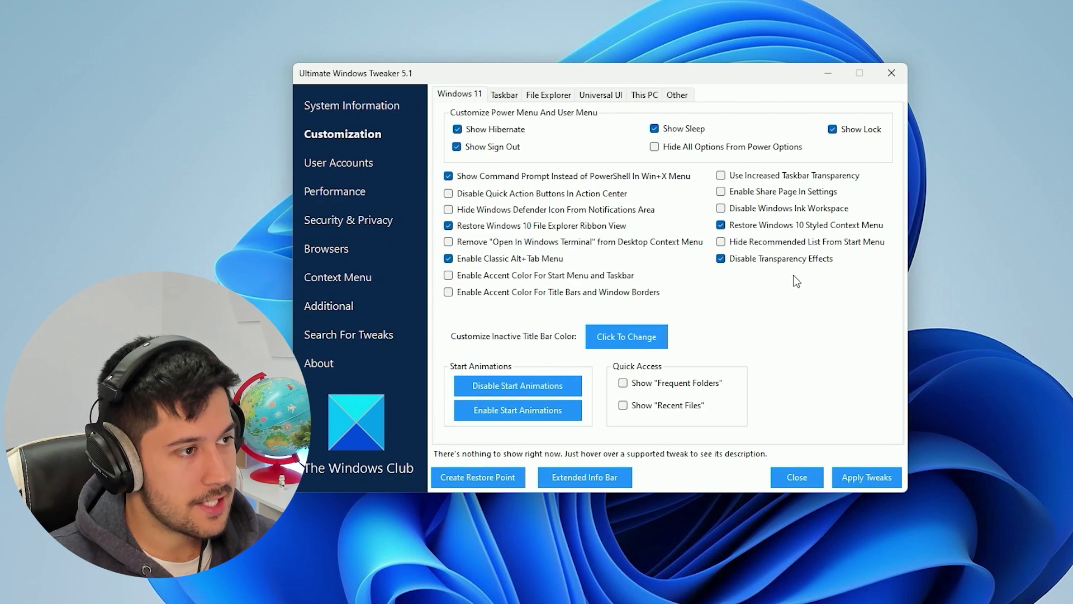
mouse_move(852, 232)
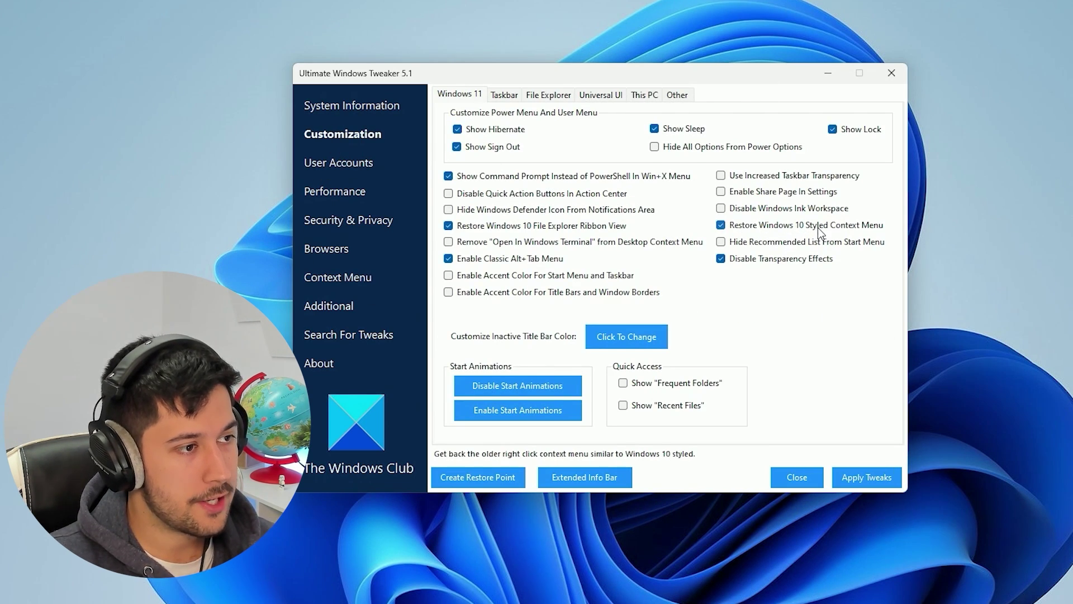
click(330, 277)
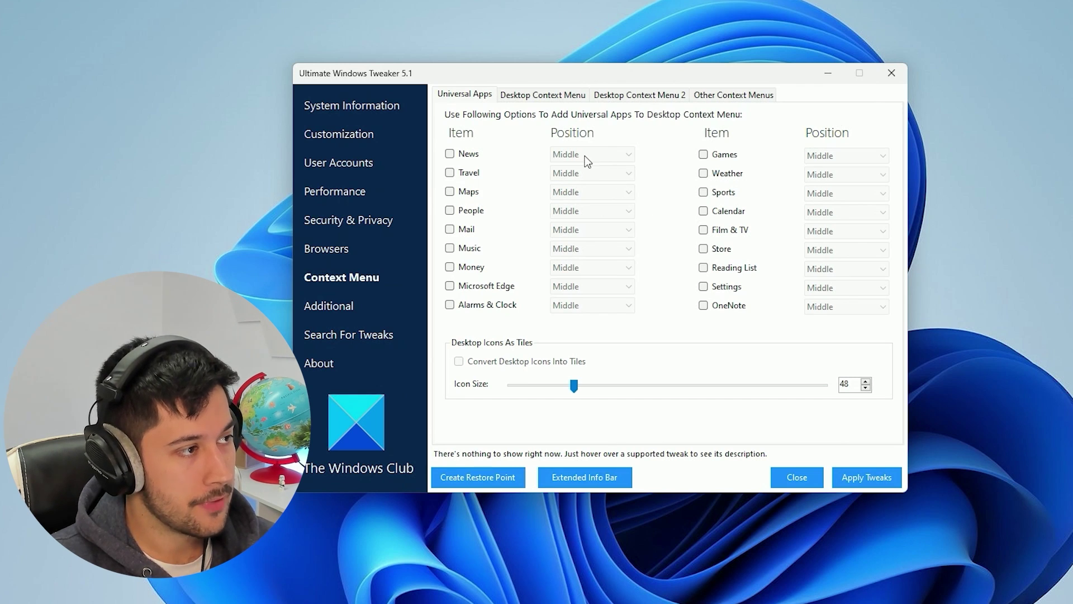
Enable Windows Photo Viewer from the Additional tweaks and bring up the OEM information editor
click(343, 312)
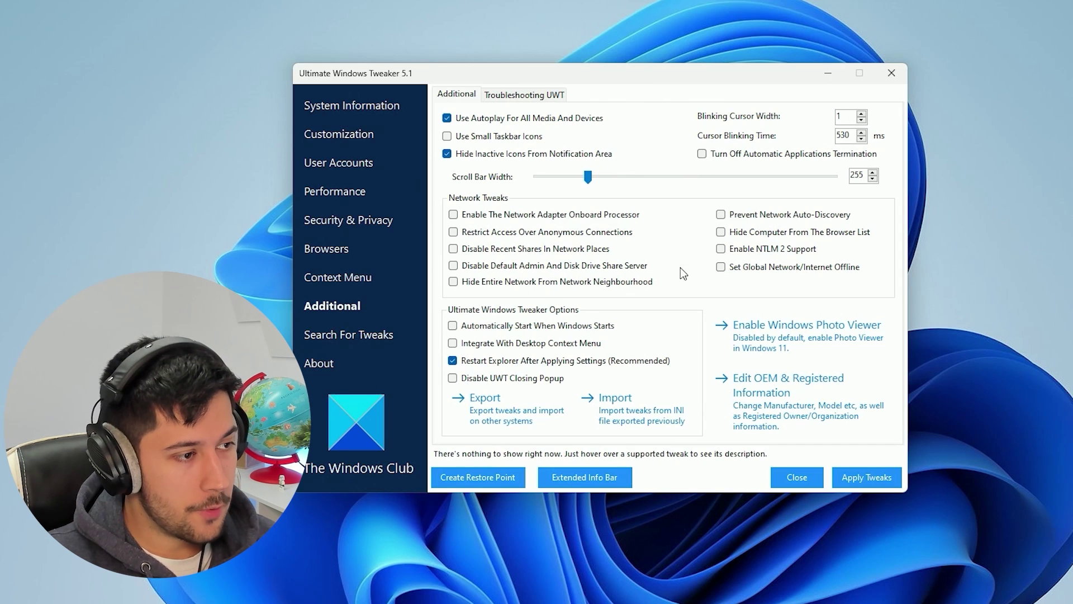
click(789, 341)
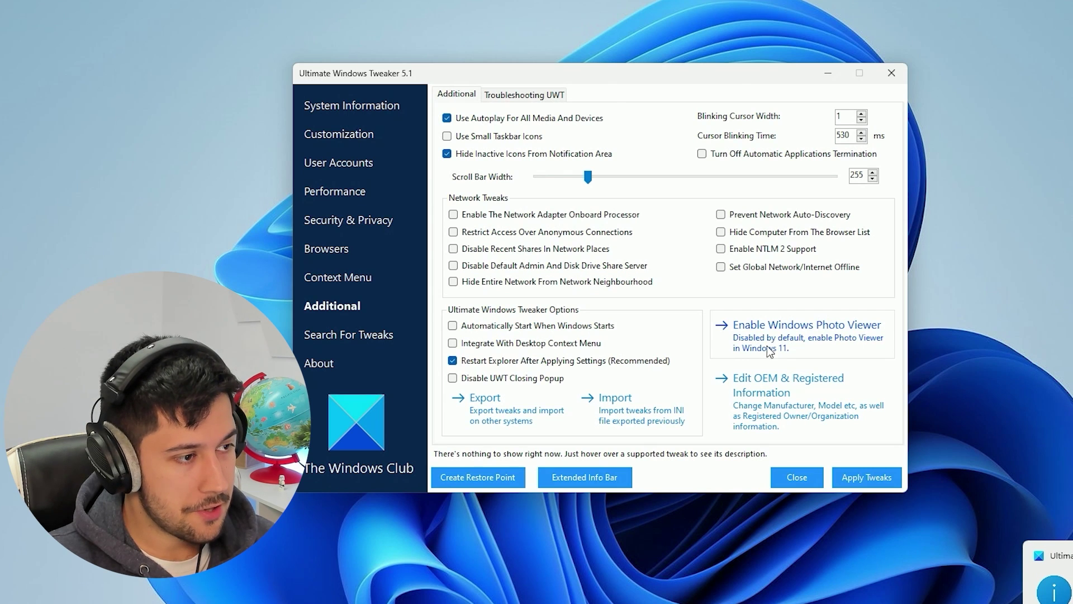
click(811, 394)
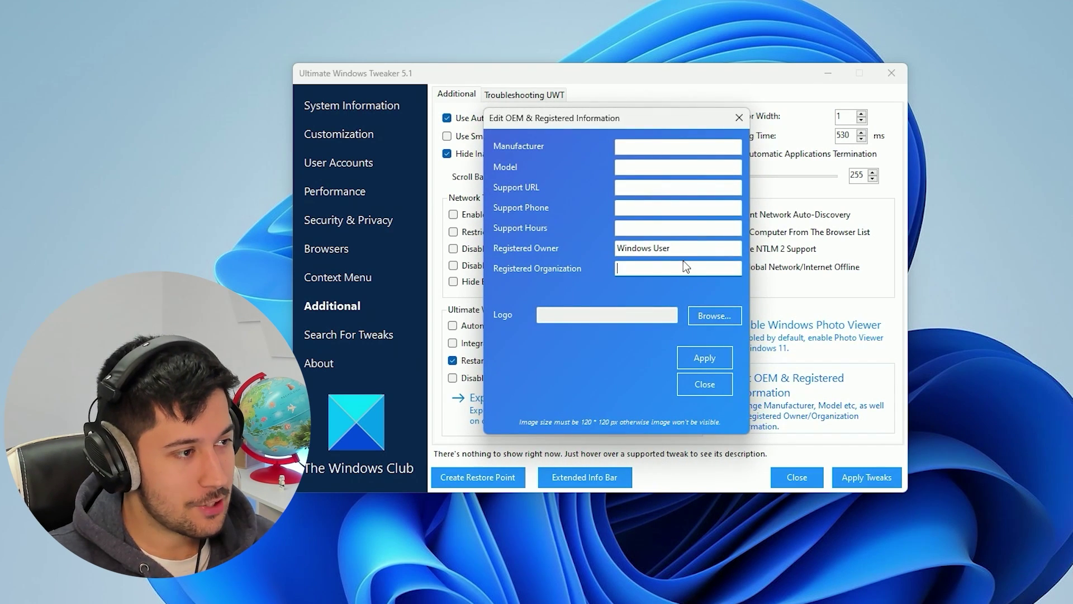
Clear the registered owner, enter a custom model name and Dell as manufacturer, skipping the logo
drag(682, 249, 598, 243)
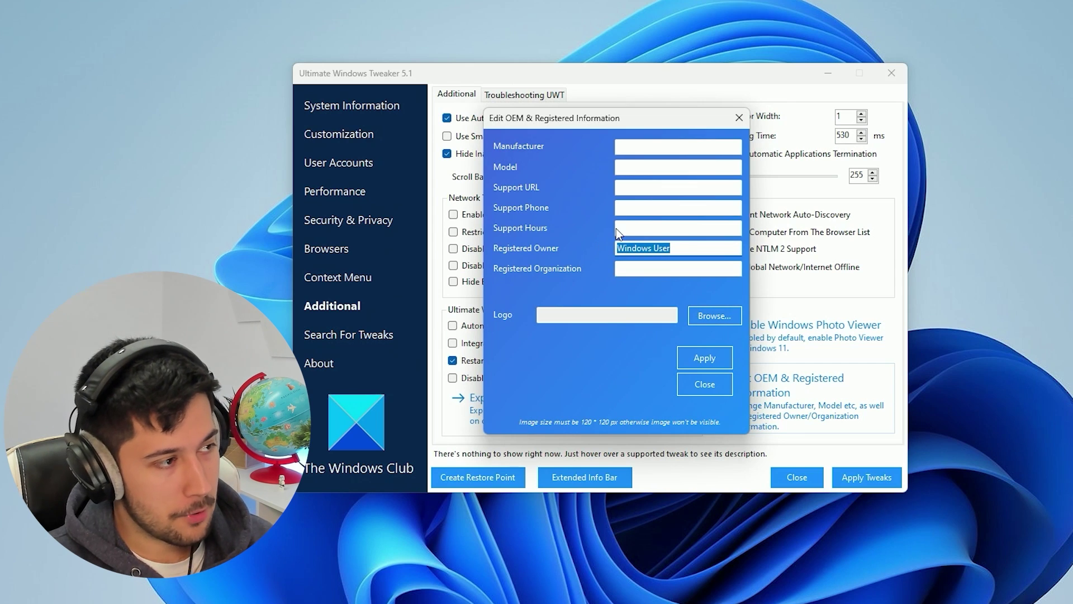
key(BackSpace)
click(640, 167)
text(Dan-PC)
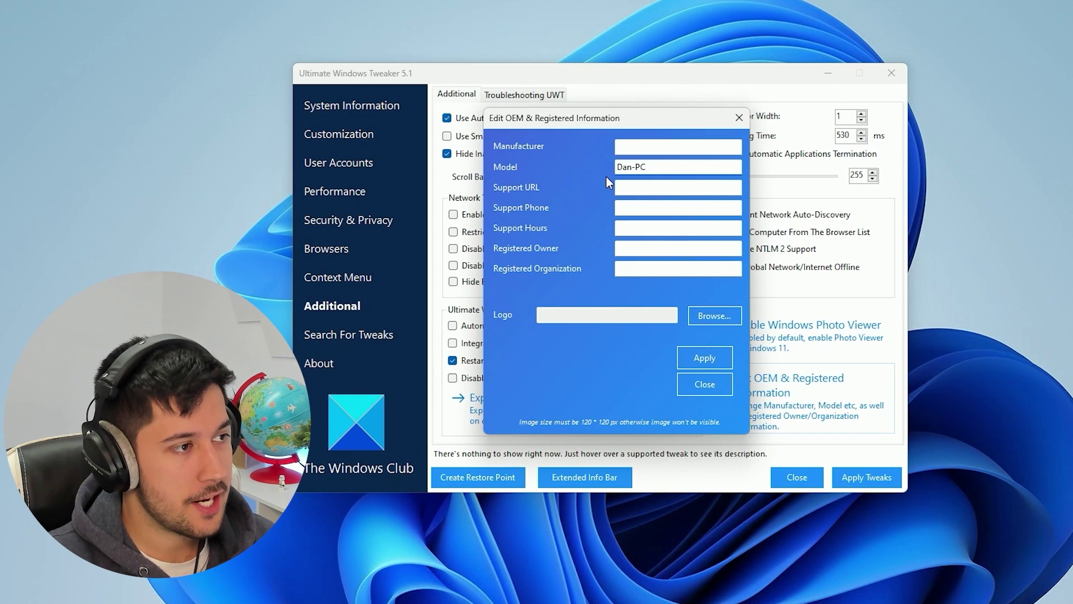
click(641, 146)
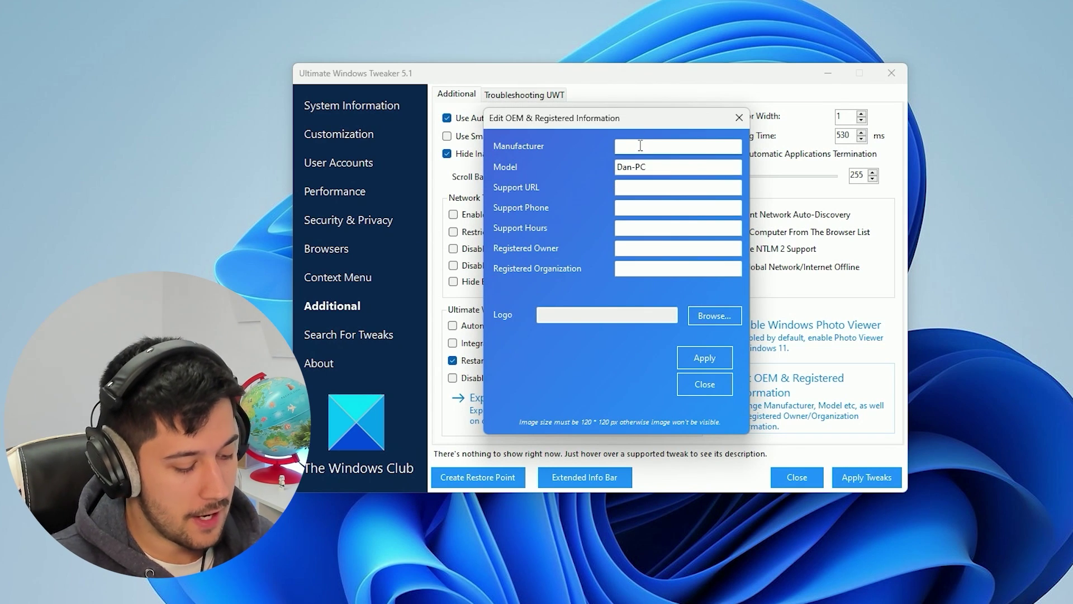
text(Dell)
click(710, 318)
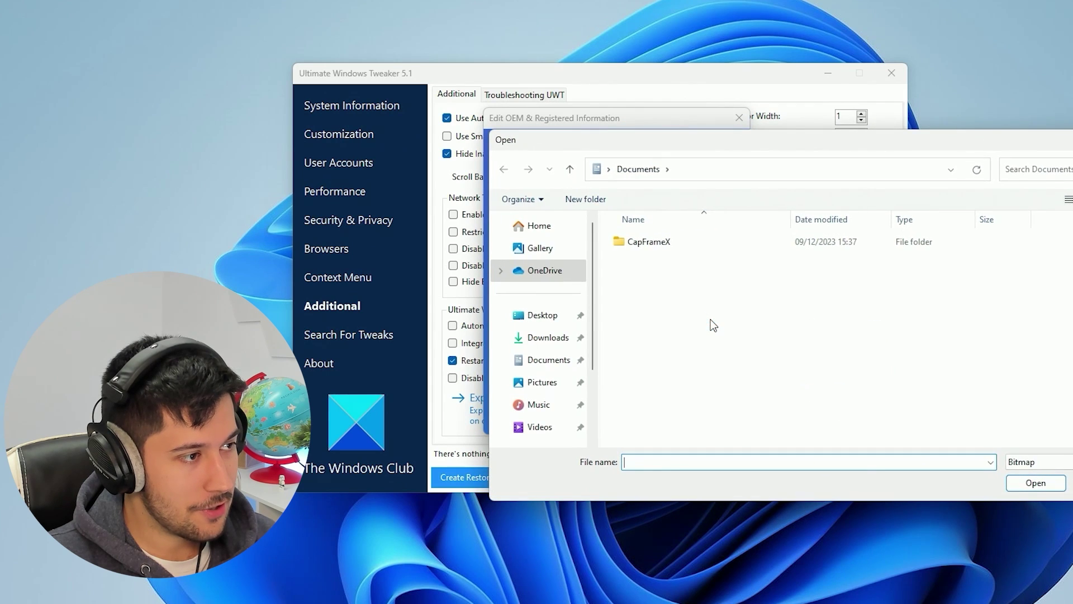
key(Escape)
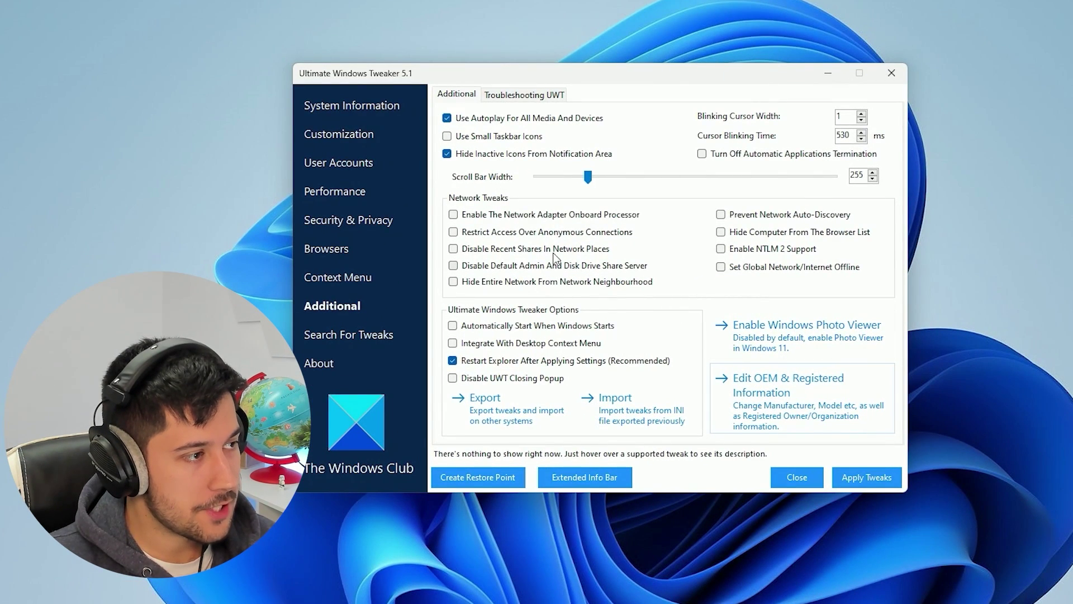
Look at the troubleshooting tips and tweak search, then return to the Additional tweaks
mouse_move(524, 213)
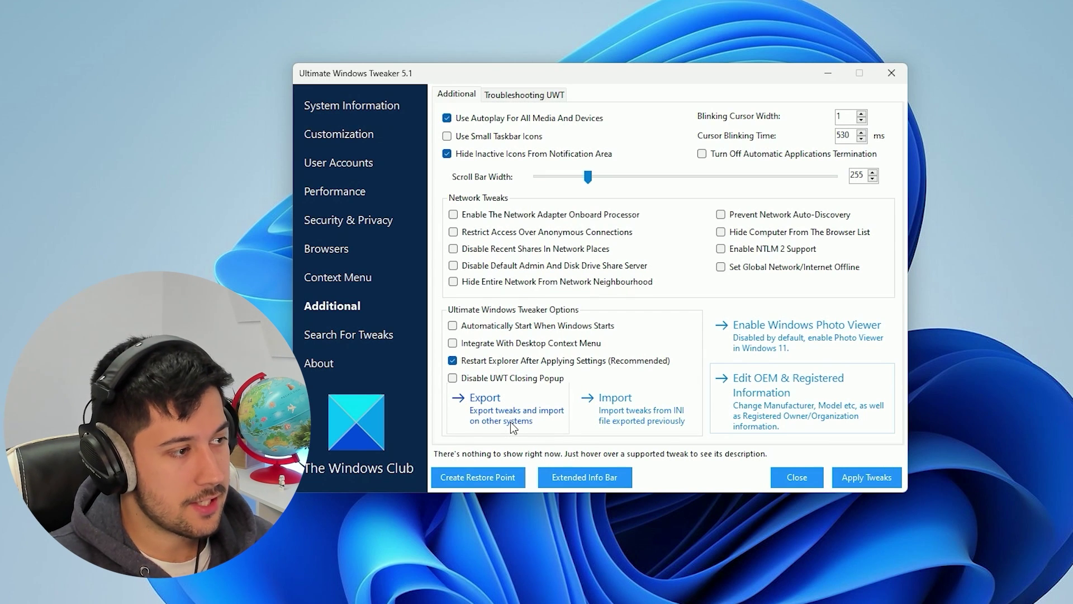
key(ctrl+Tab)
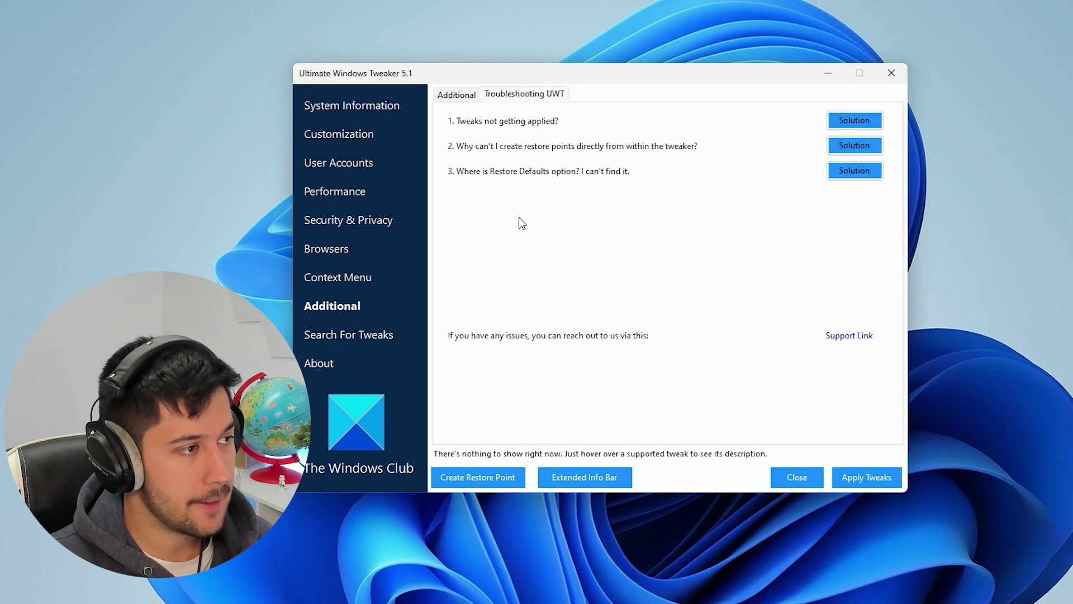
click(461, 96)
click(391, 334)
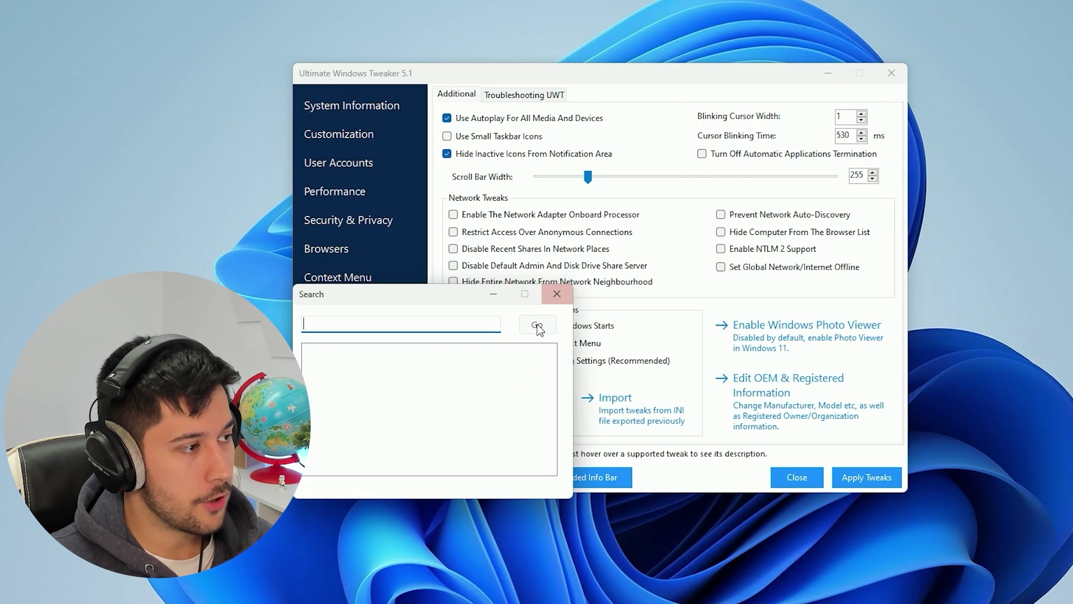
click(407, 354)
View the About and system information pages, close Task Manager, then close the tweaker
click(332, 362)
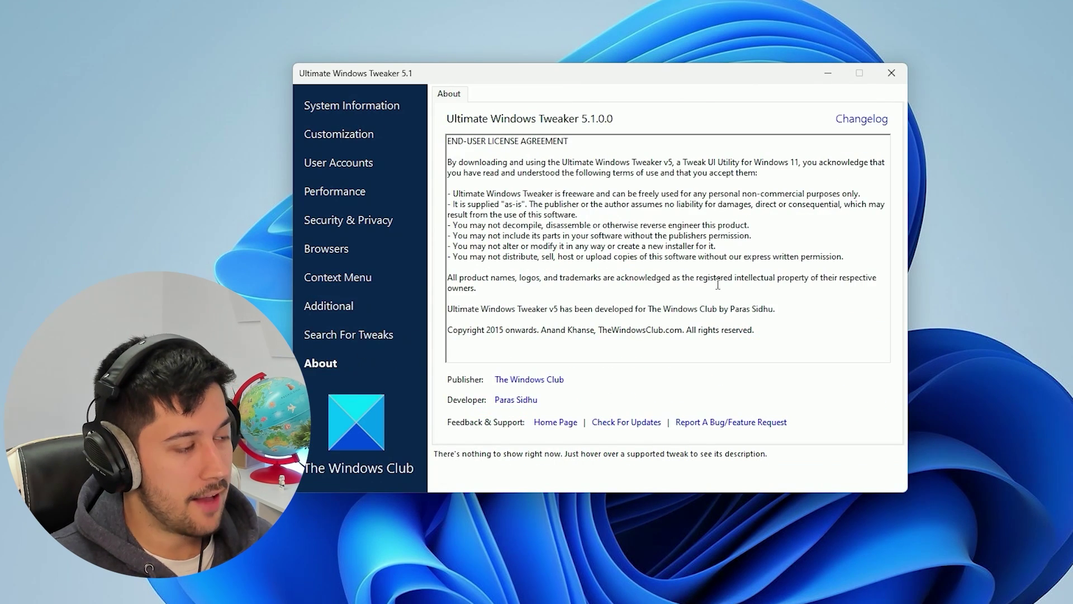
click(351, 108)
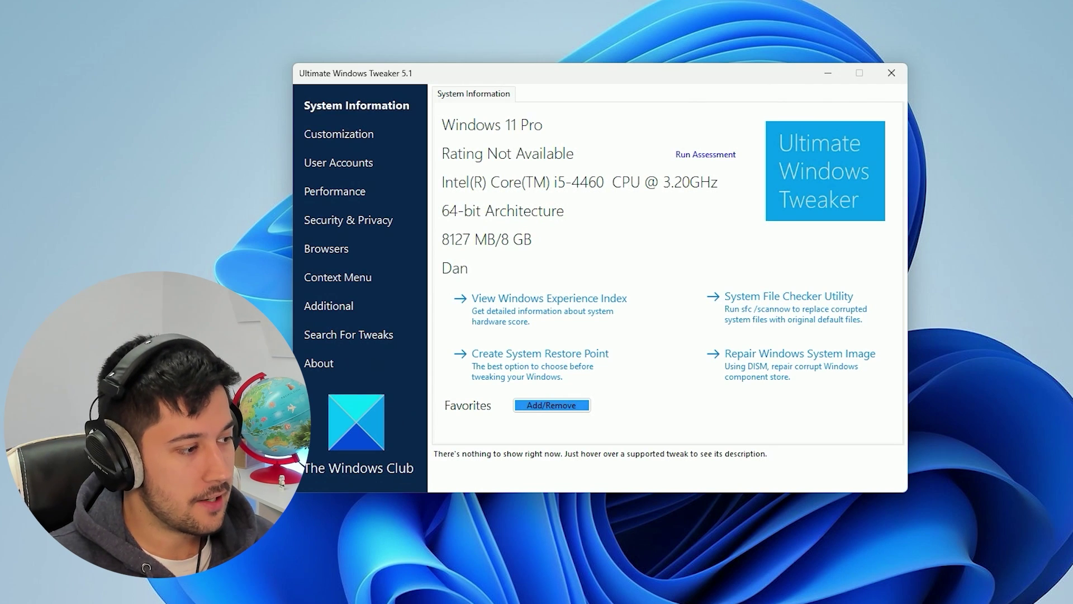
key(ctrl+shift+Escape)
click(979, 83)
click(892, 74)
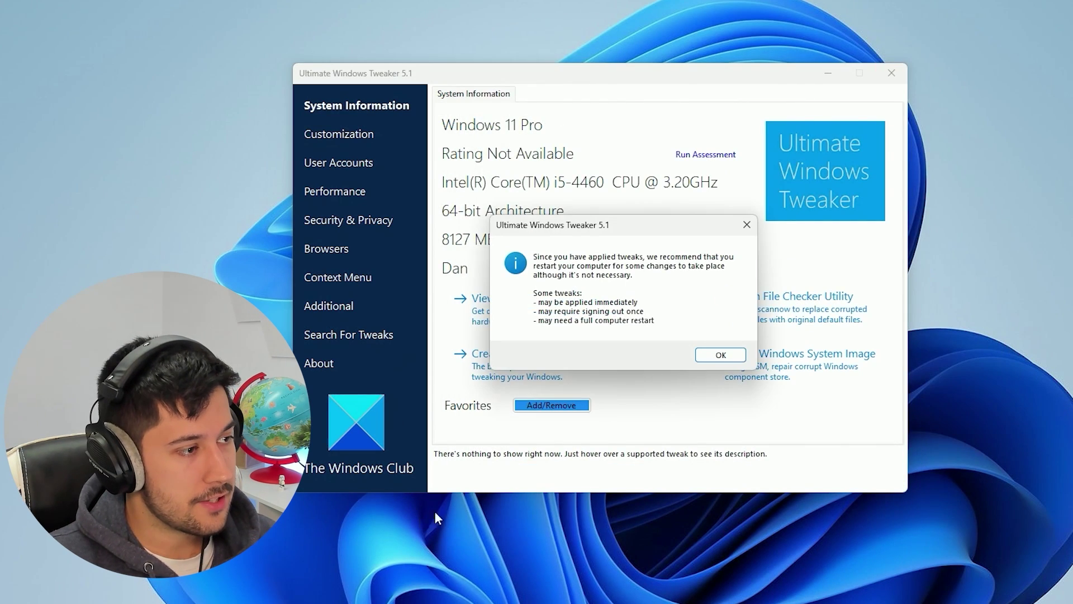
Dismiss the restart advice, check Task Manager's idle load (1% CPU, 23% memory), then close it
key(Return)
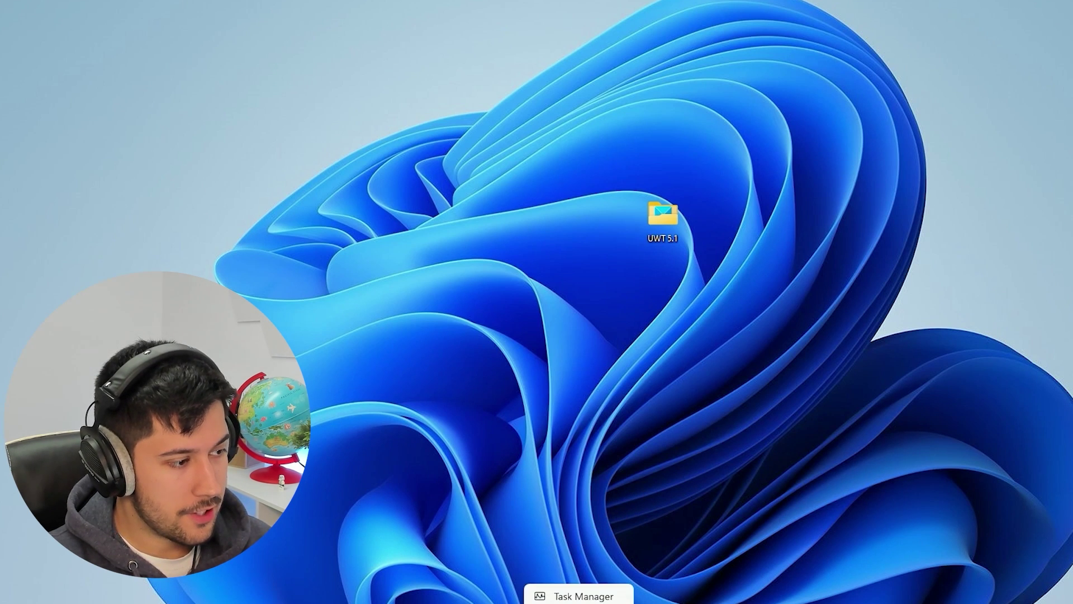
click(577, 597)
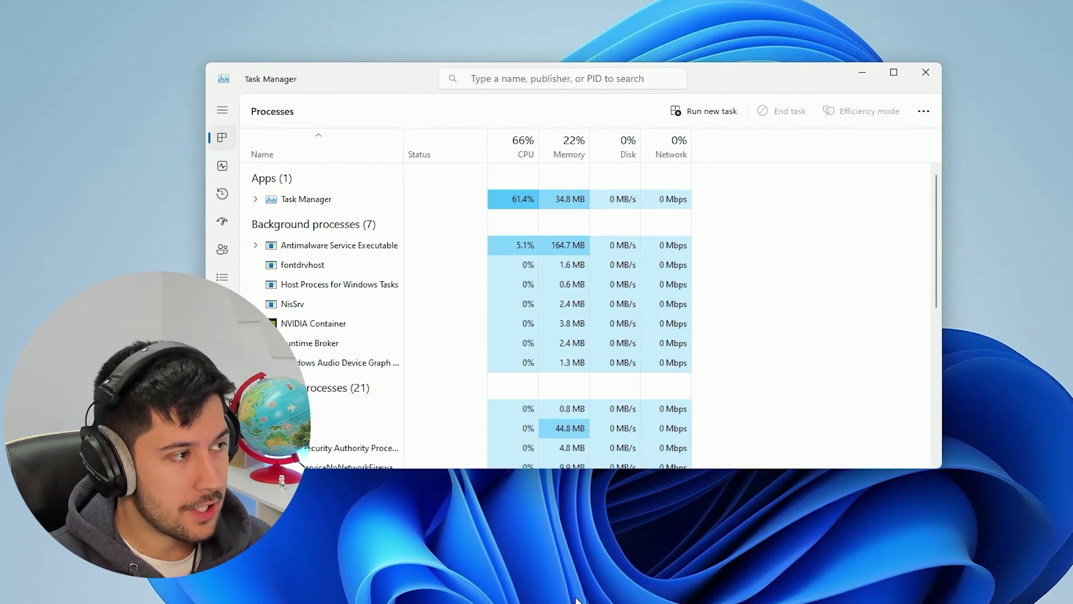
drag(726, 81, 815, 109)
click(304, 192)
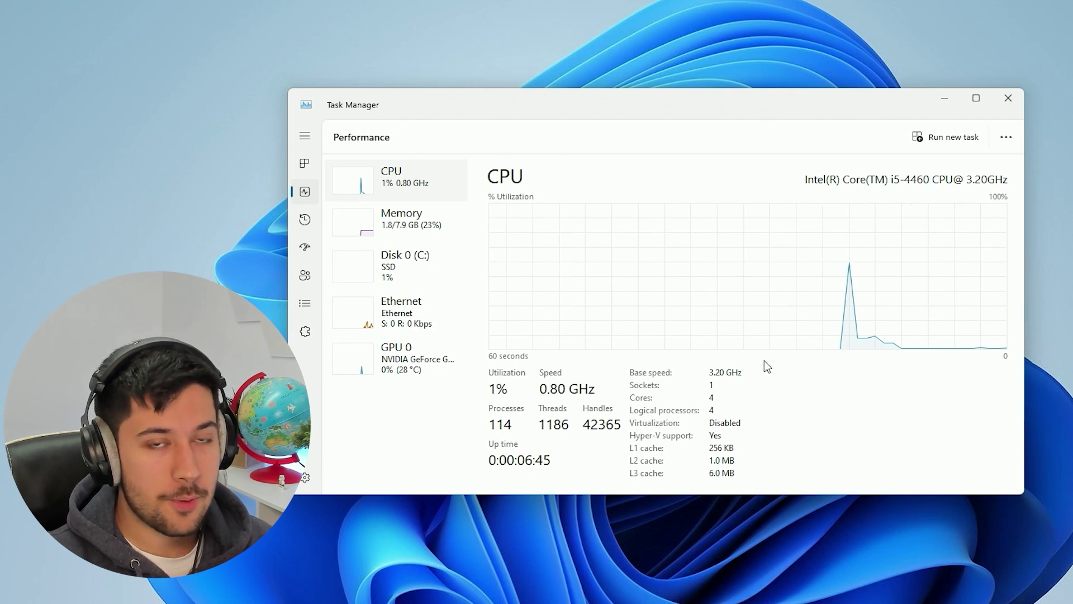
click(304, 163)
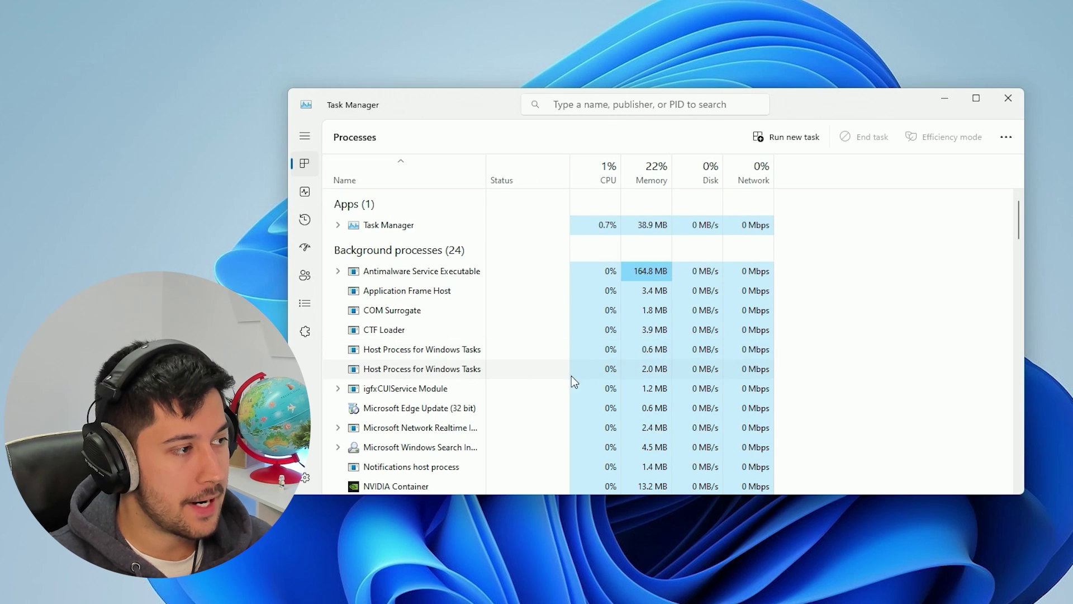
scroll(568, 363, down, 2)
scroll(570, 362, up, 3)
click(1008, 98)
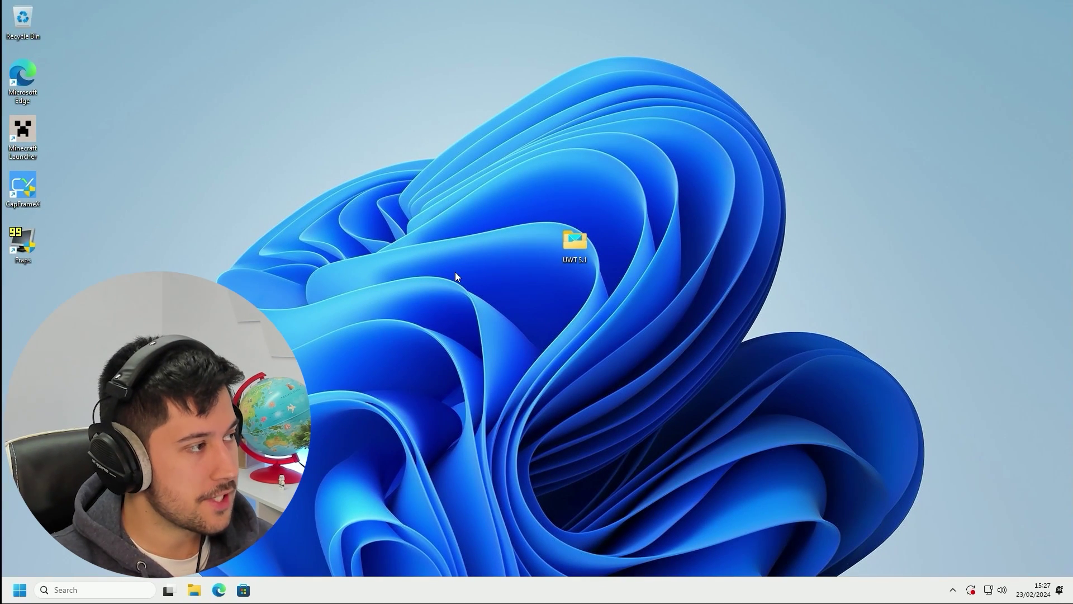
Search for 'notro' across the Apps, Documents, Settings and All filters, then bring up the Start menu
click(74, 595)
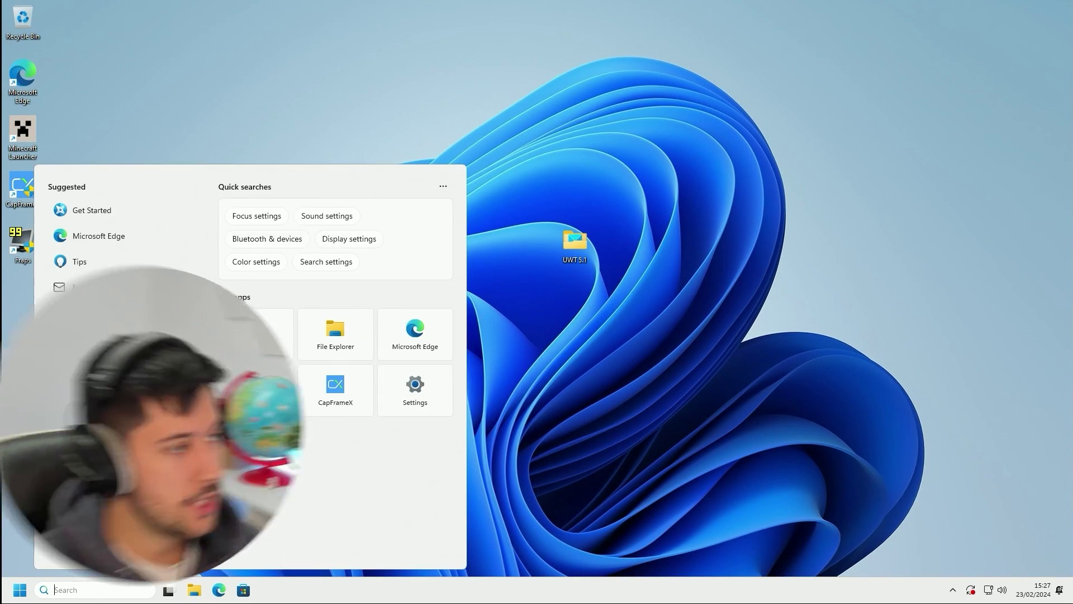
text(notro)
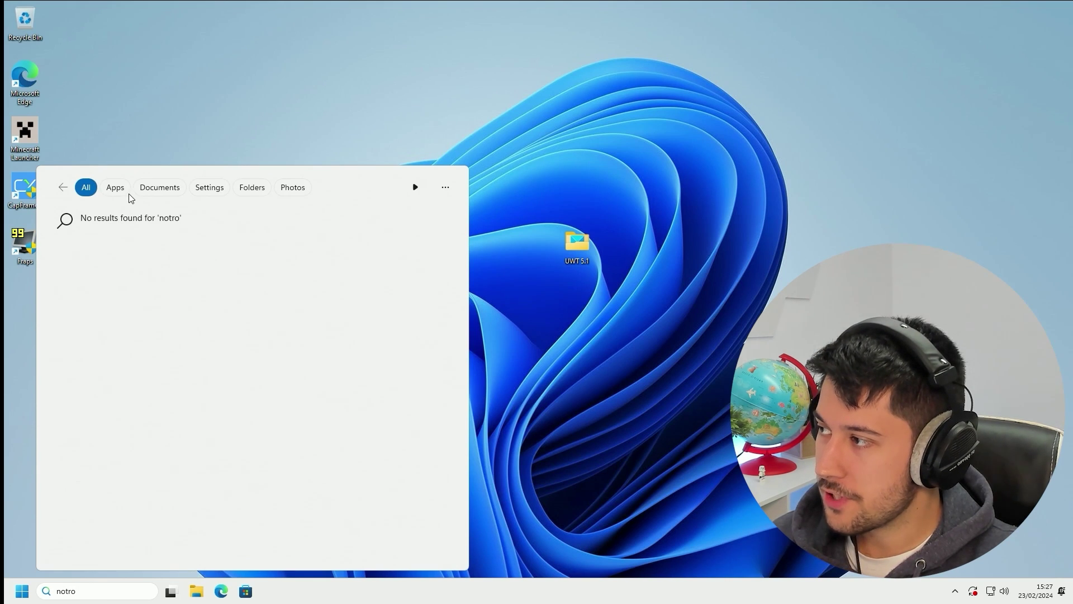
click(115, 188)
click(168, 188)
click(203, 191)
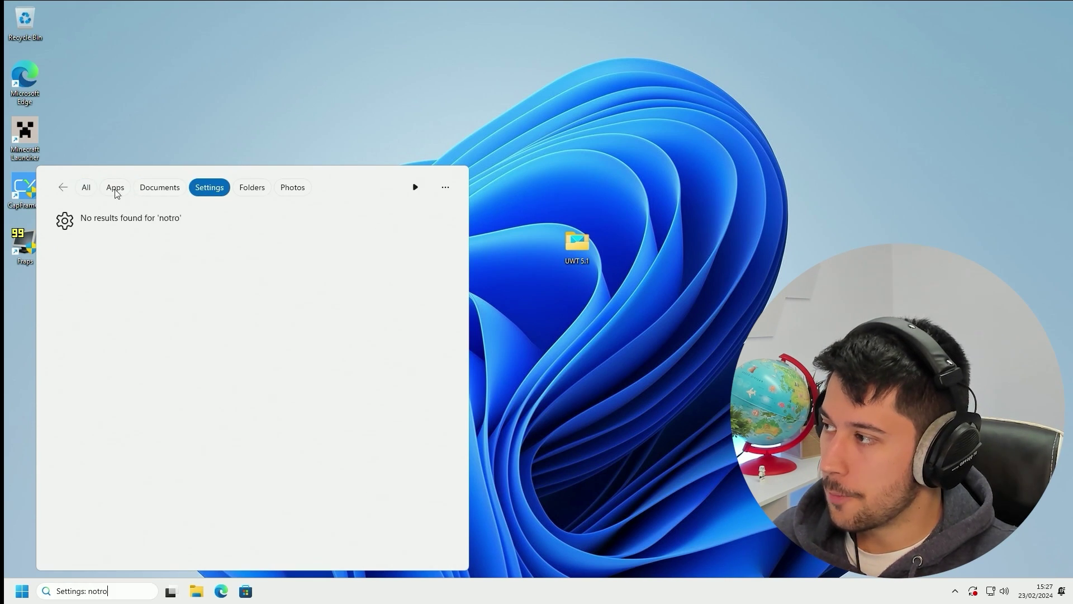
click(86, 188)
click(168, 140)
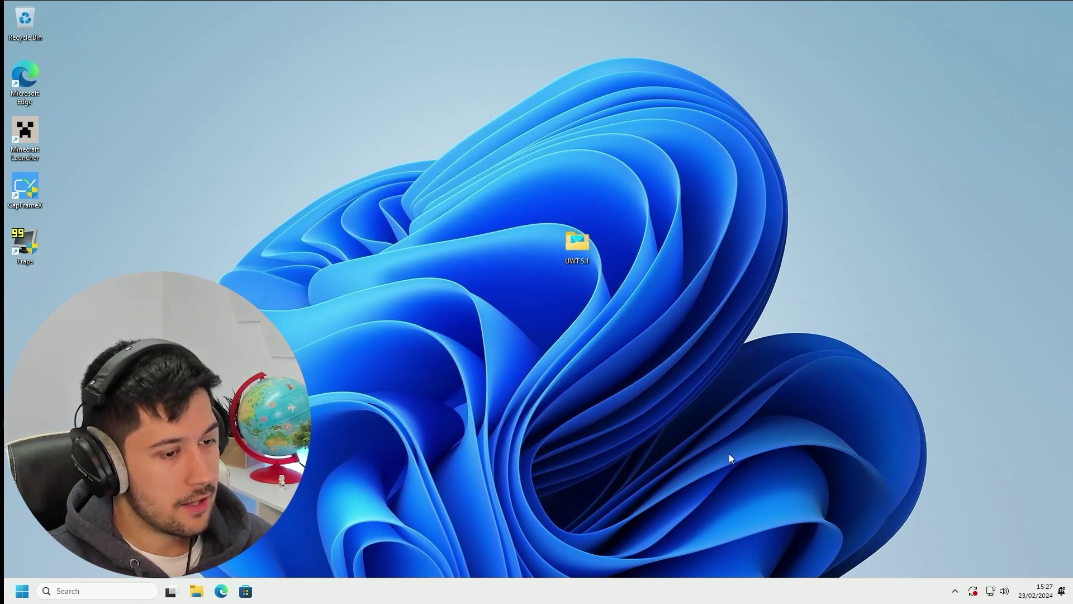
key(super)
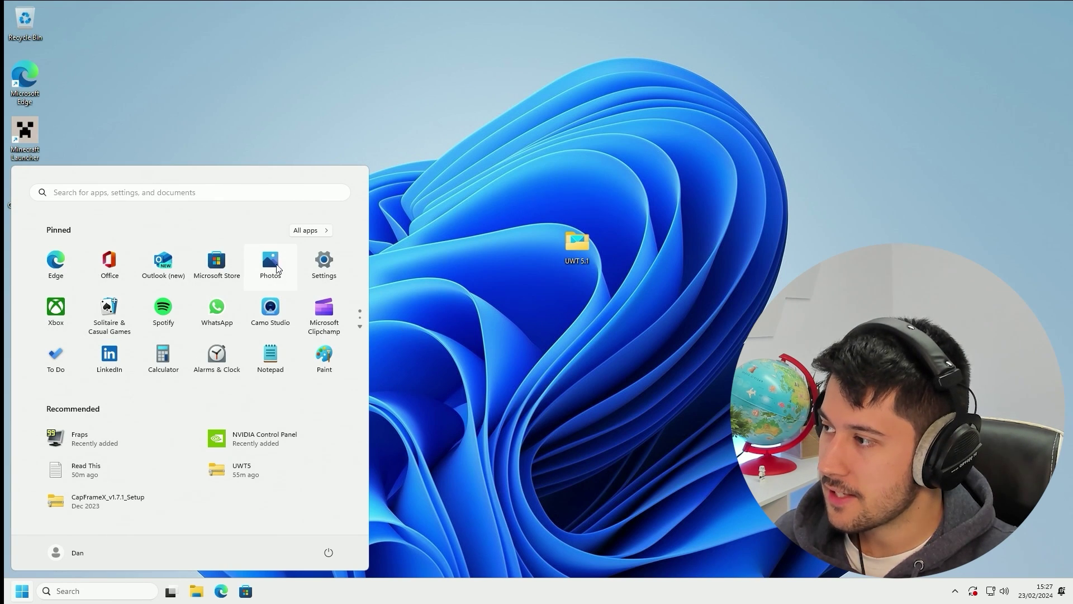
Uninstall Outlook (new) and Solitaire & Casual Games from the Start menu pins
right_click(273, 258)
right_click(152, 252)
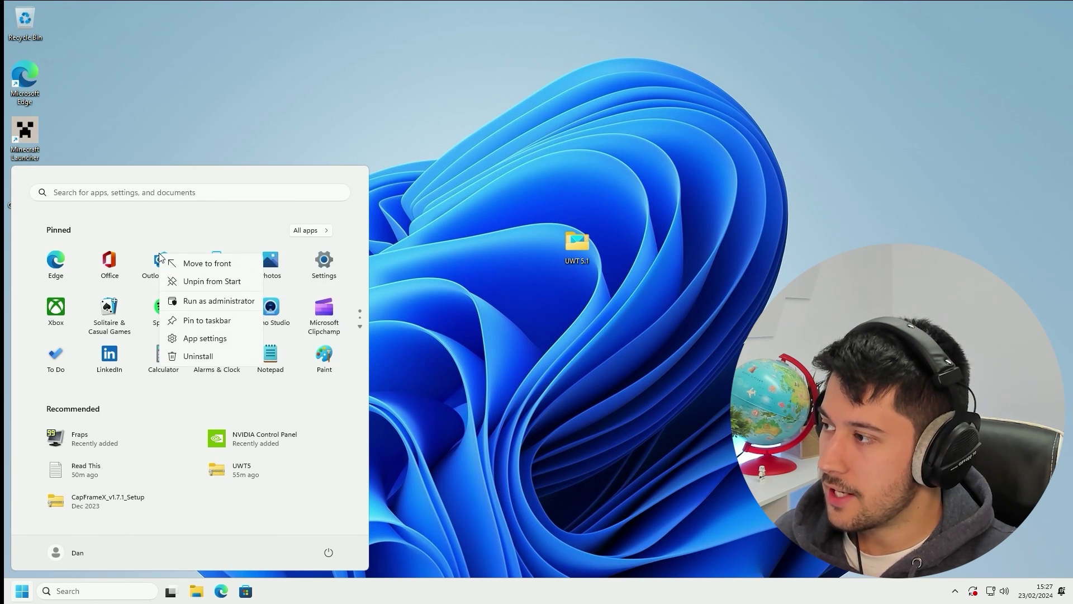
click(200, 355)
click(157, 407)
right_click(55, 310)
click(123, 392)
click(166, 414)
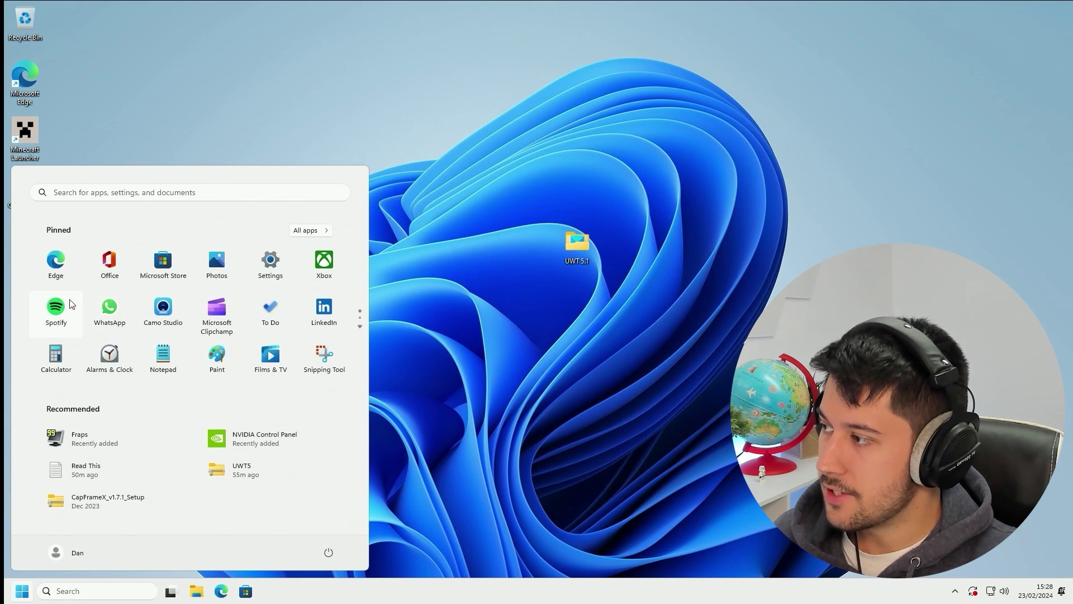
Uninstall Spotify, WhatsApp and Camo Studio, then close the Start menu
right_click(55, 307)
click(115, 347)
click(157, 407)
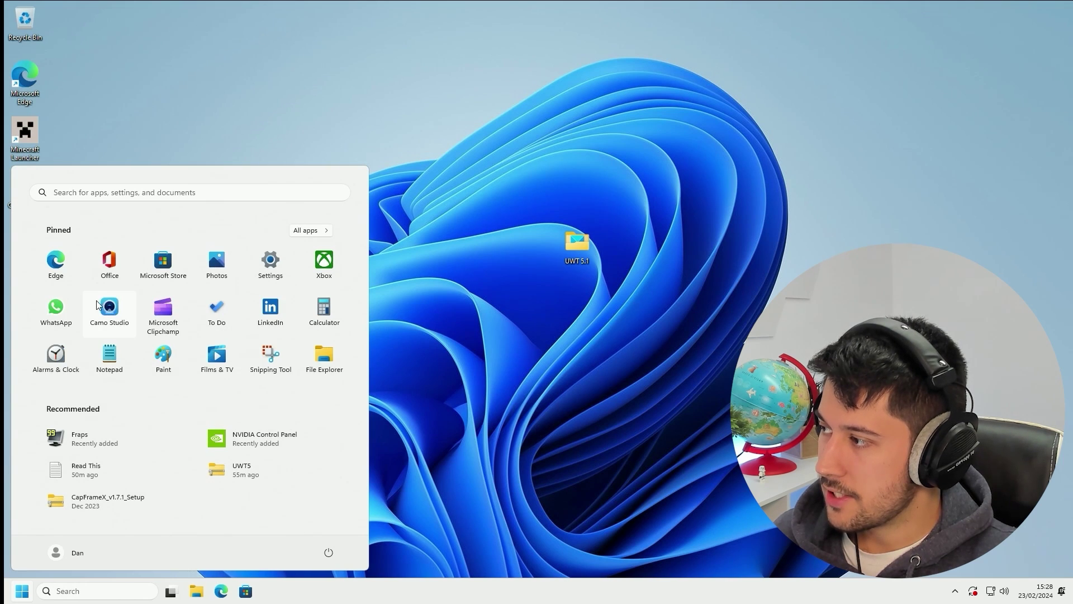
right_click(56, 308)
click(94, 351)
click(143, 407)
right_click(75, 318)
click(104, 351)
click(143, 407)
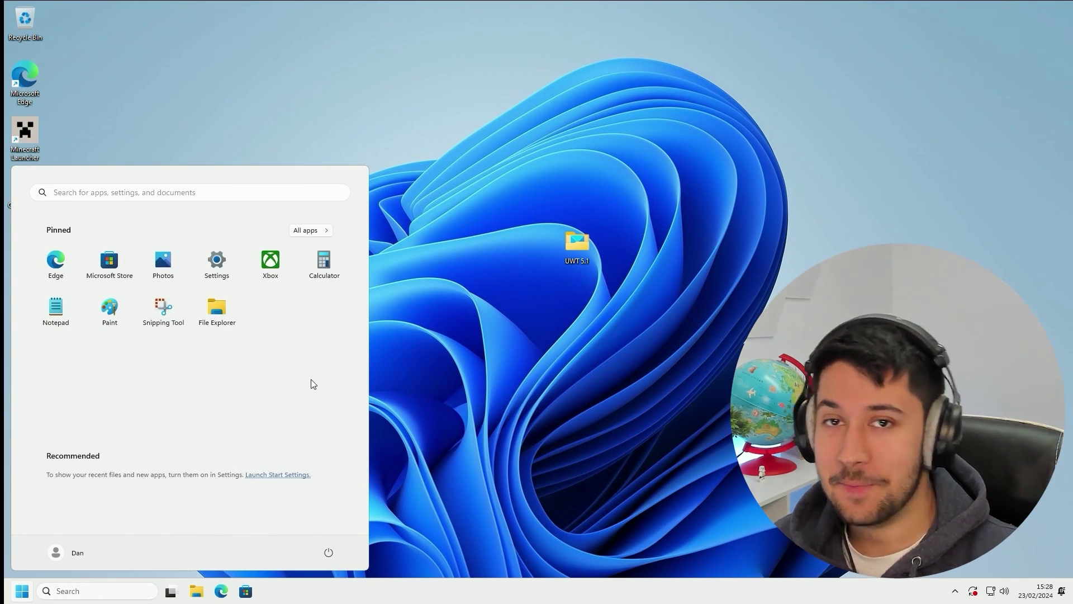
click(384, 387)
Launch Minecraft and walk up the savanna terraces, toggling the F3 debug overlay
double_click(25, 134)
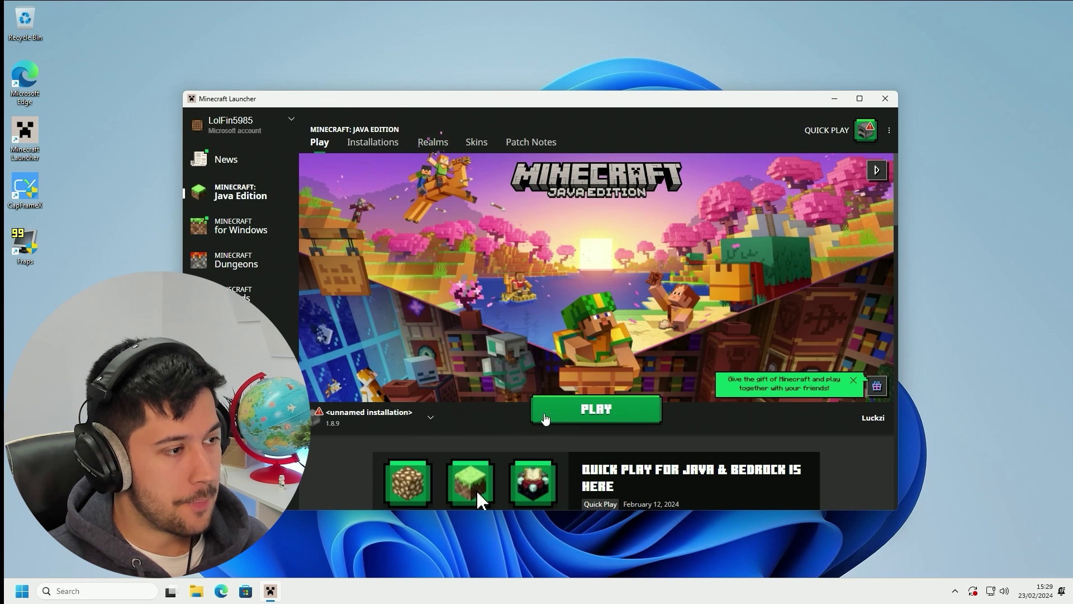
click(545, 418)
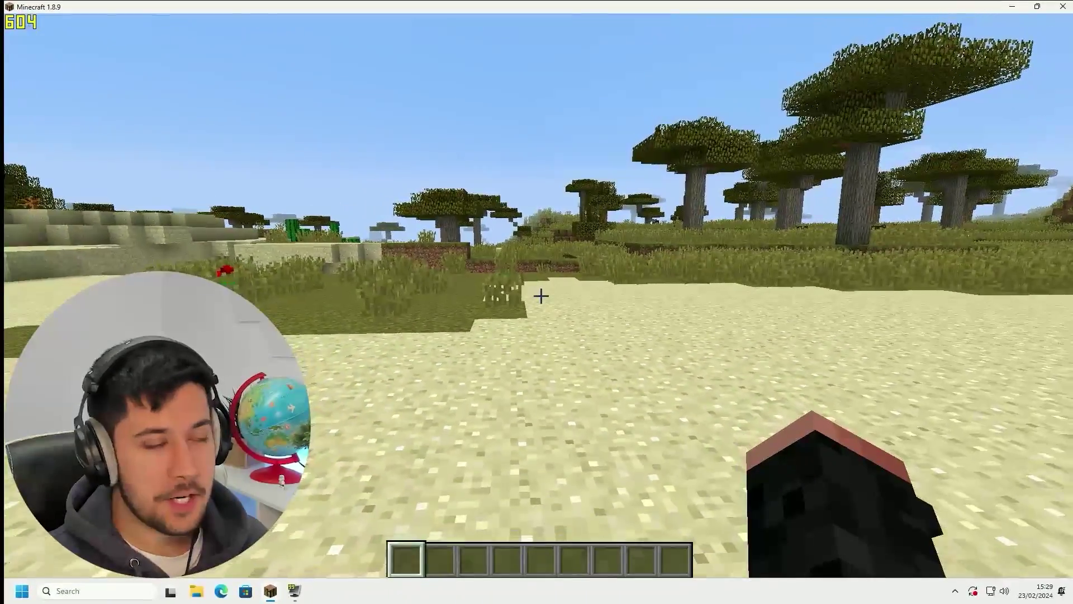
key(w)
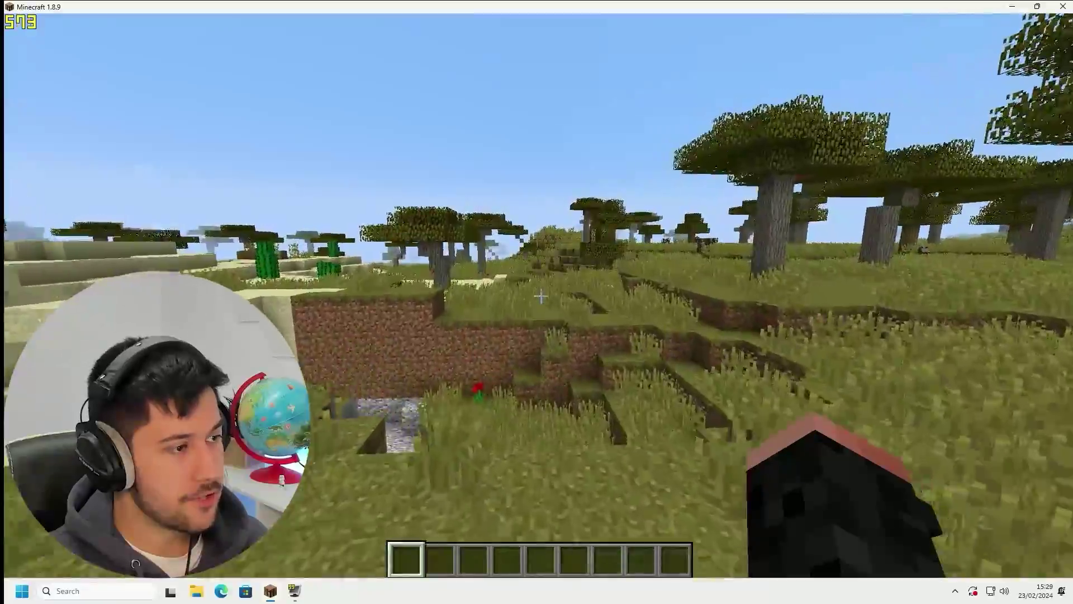
key(w)
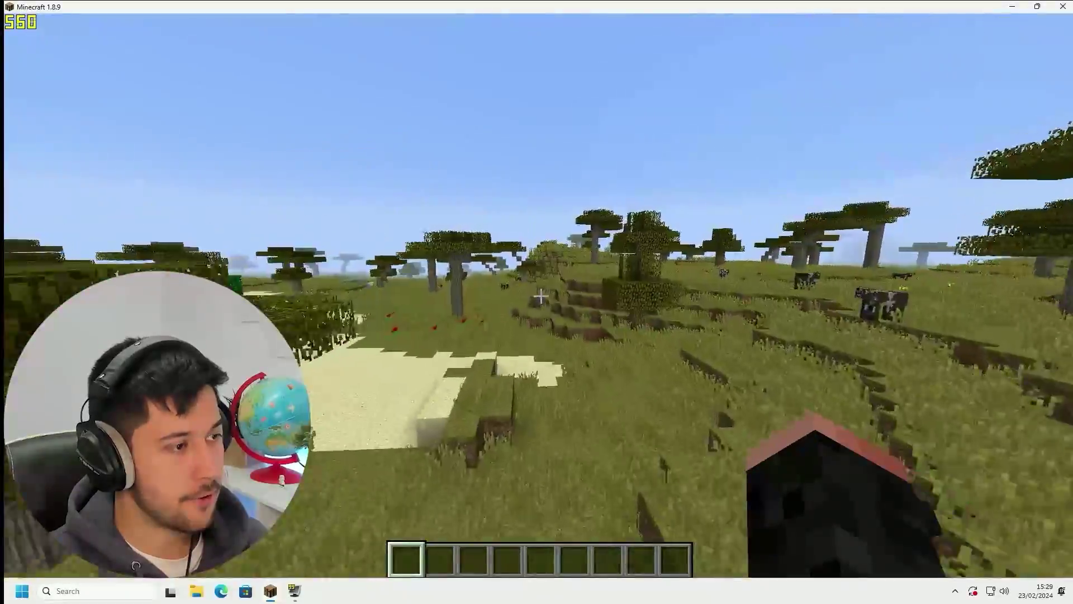
key(w)
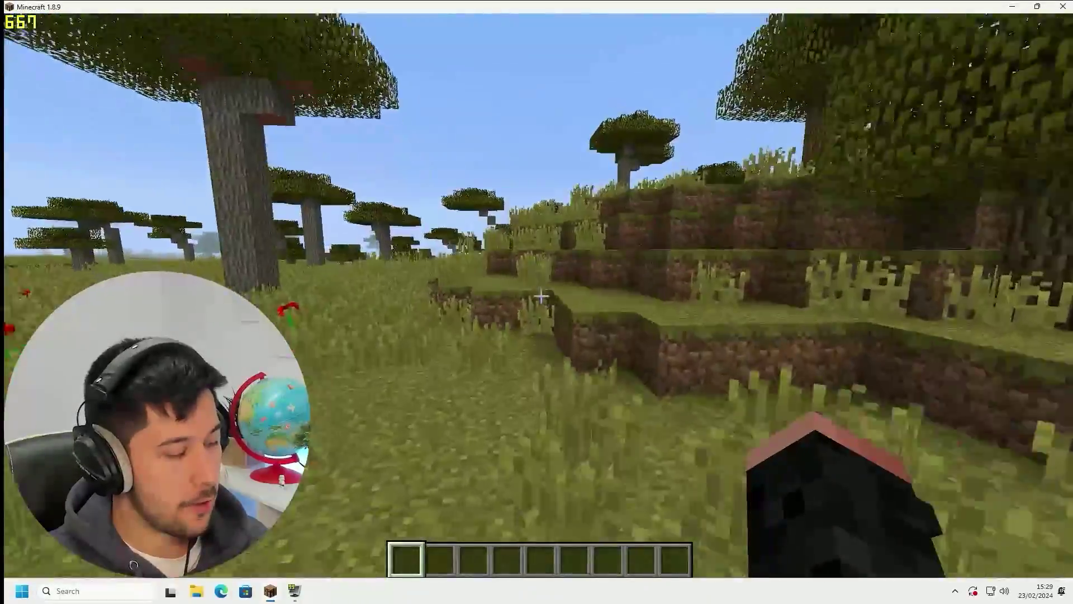
key(F3)
key(F3)
key(w)
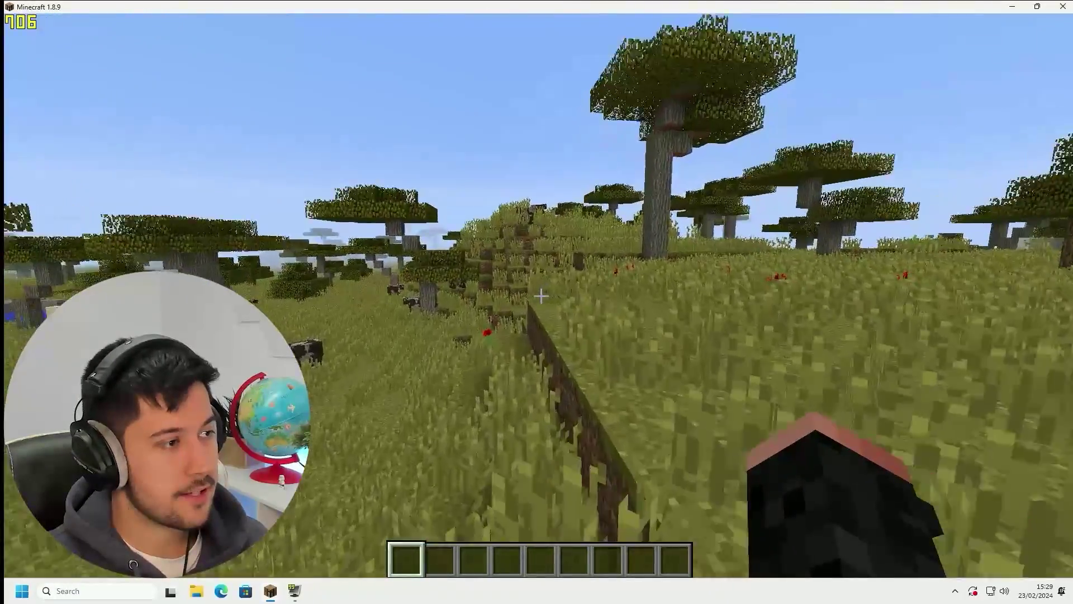
Look at the game's video settings from the options menu, then return to the world
key(Escape)
click(492, 308)
click(441, 284)
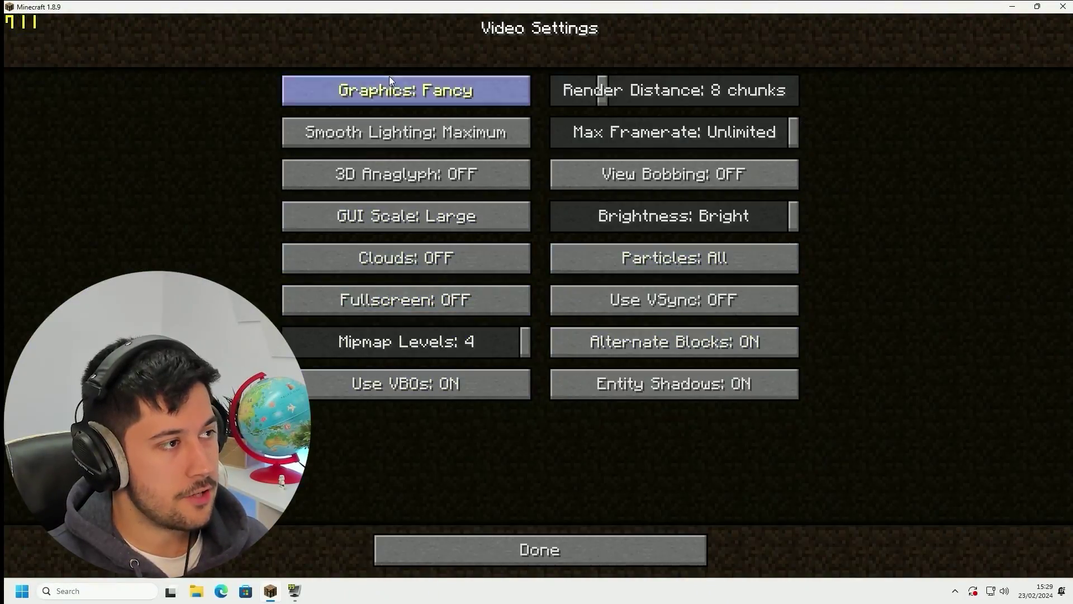
key(Escape)
Walk across the savanna past the pond and acacia trees while watching the frame rate
key(w)
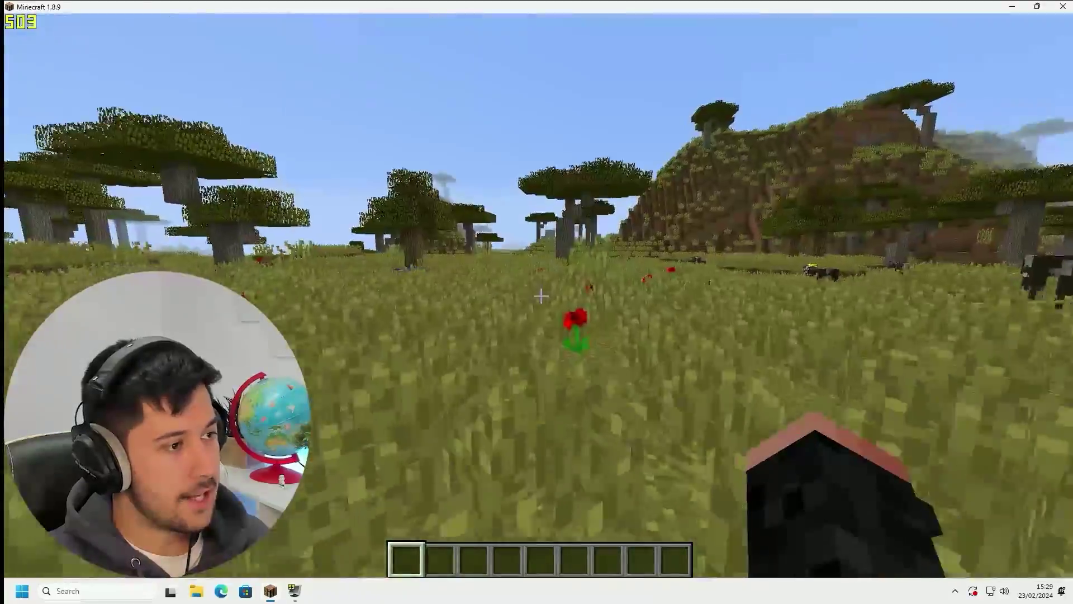
key(w)
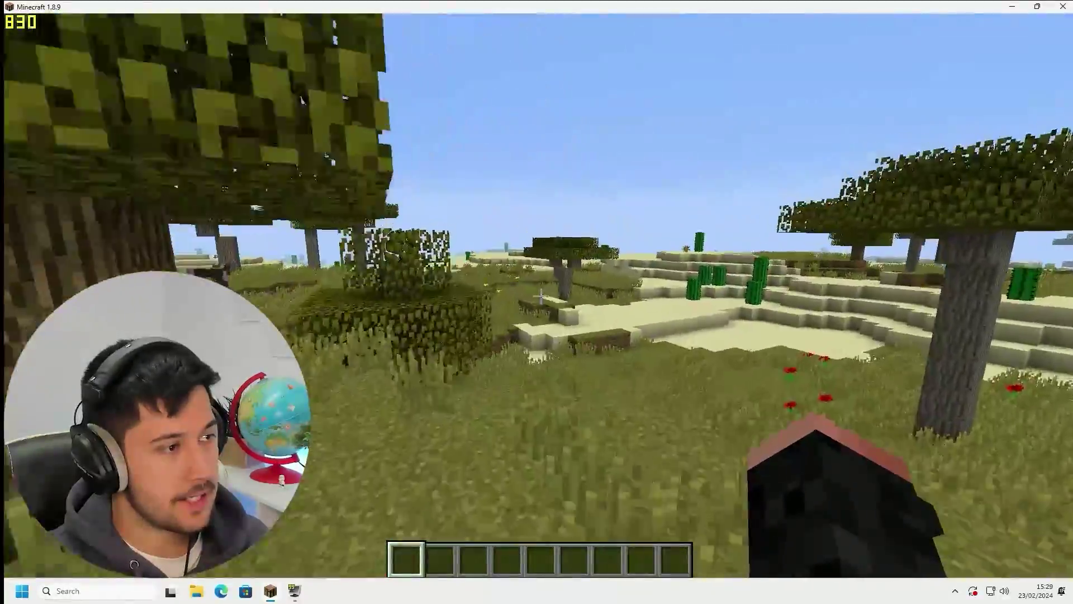
key(w)
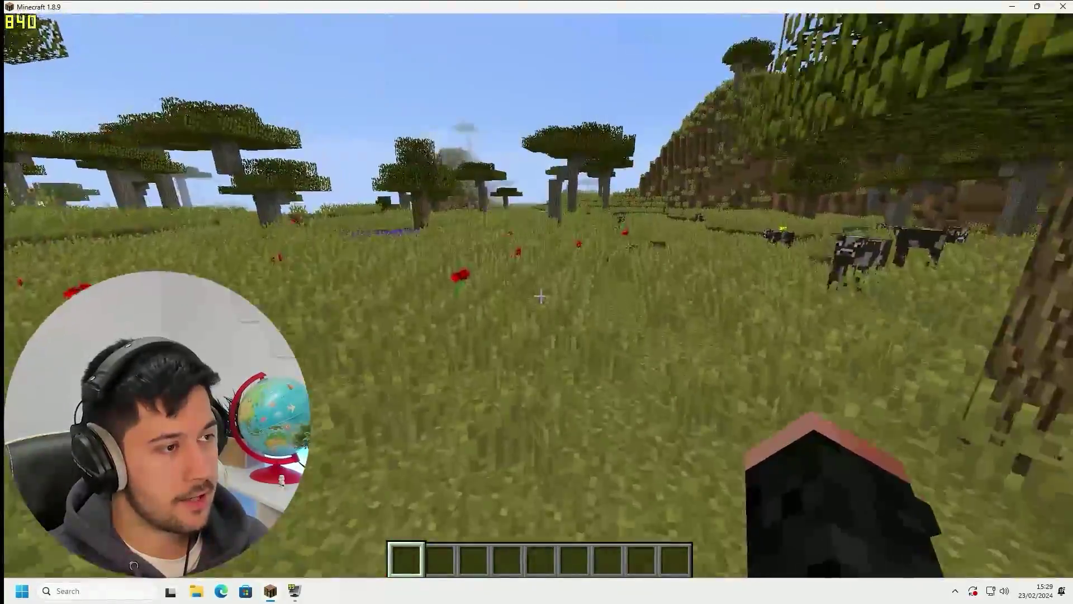
key(w)
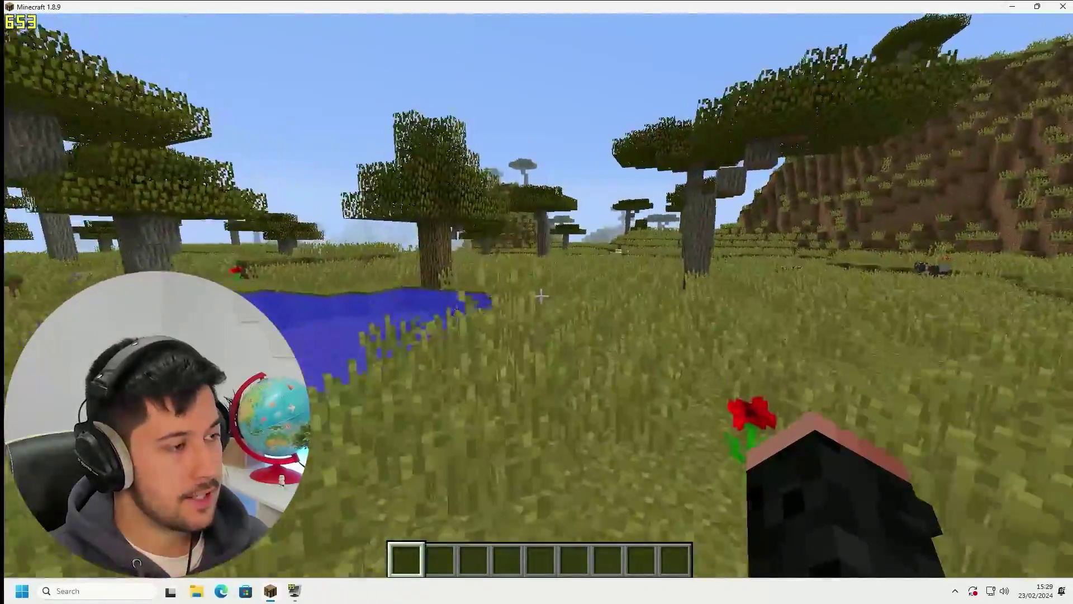
key(w)
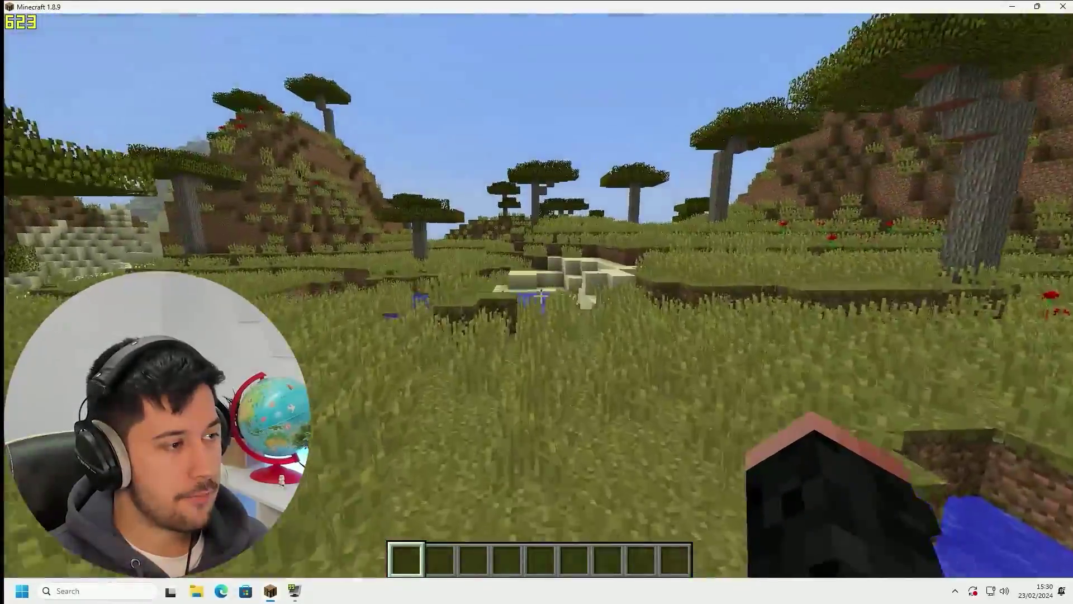
key(w)
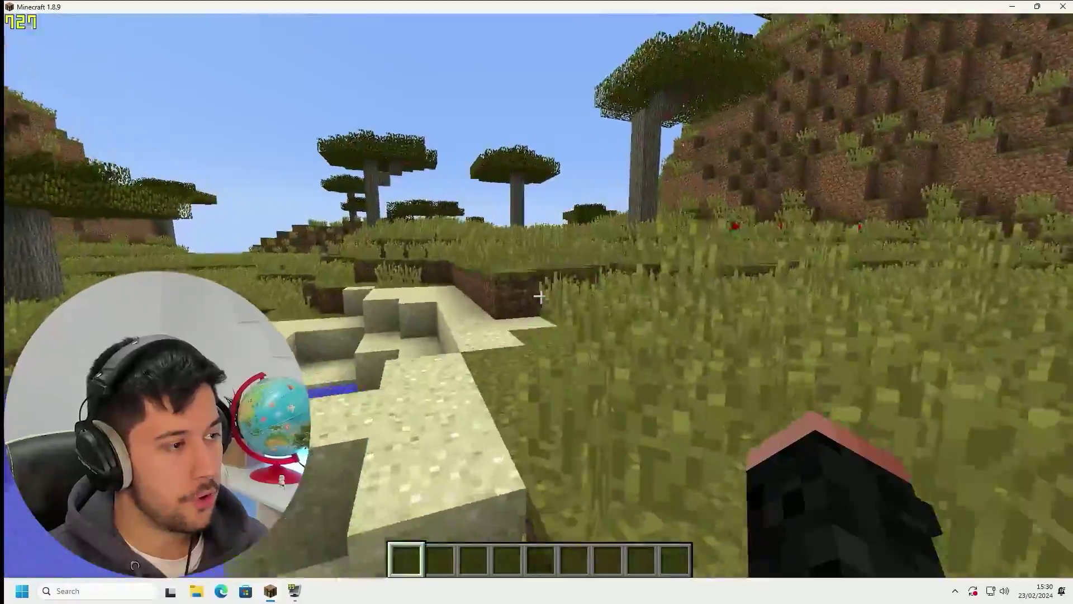
key(w)
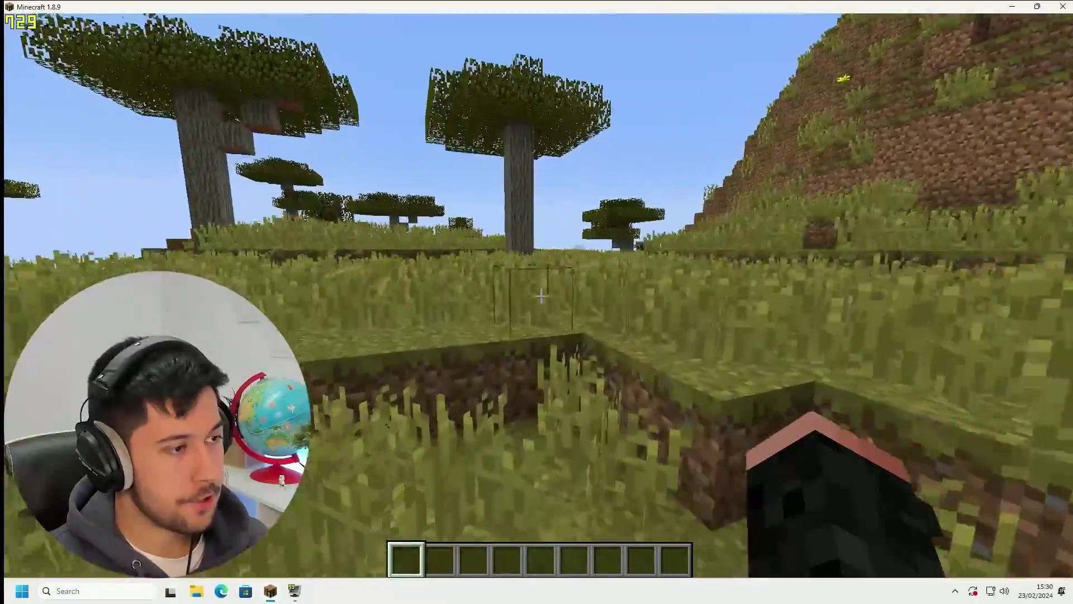
key(w)
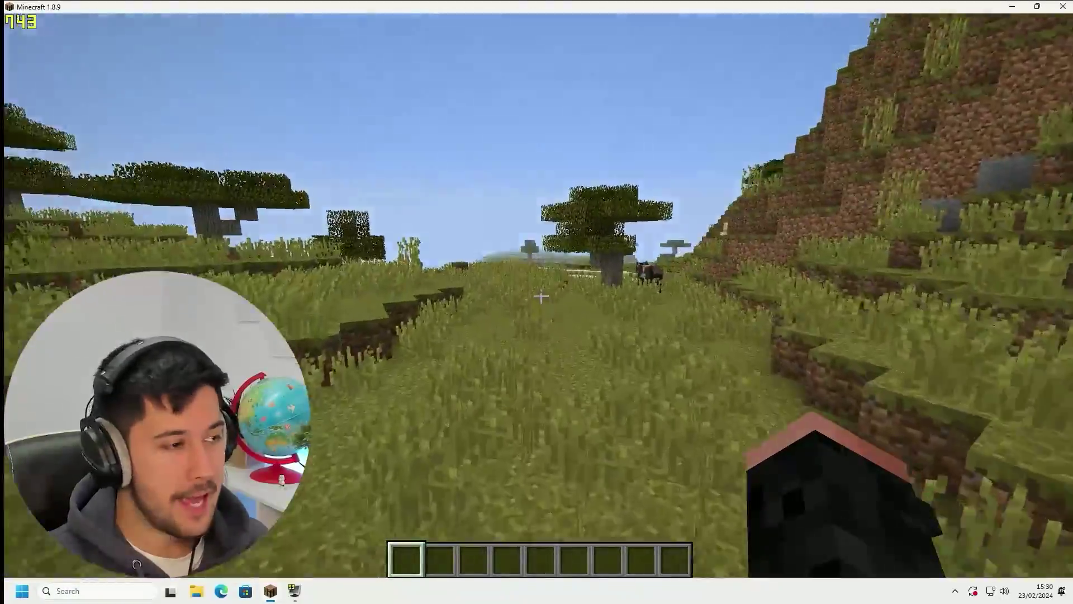
key(w)
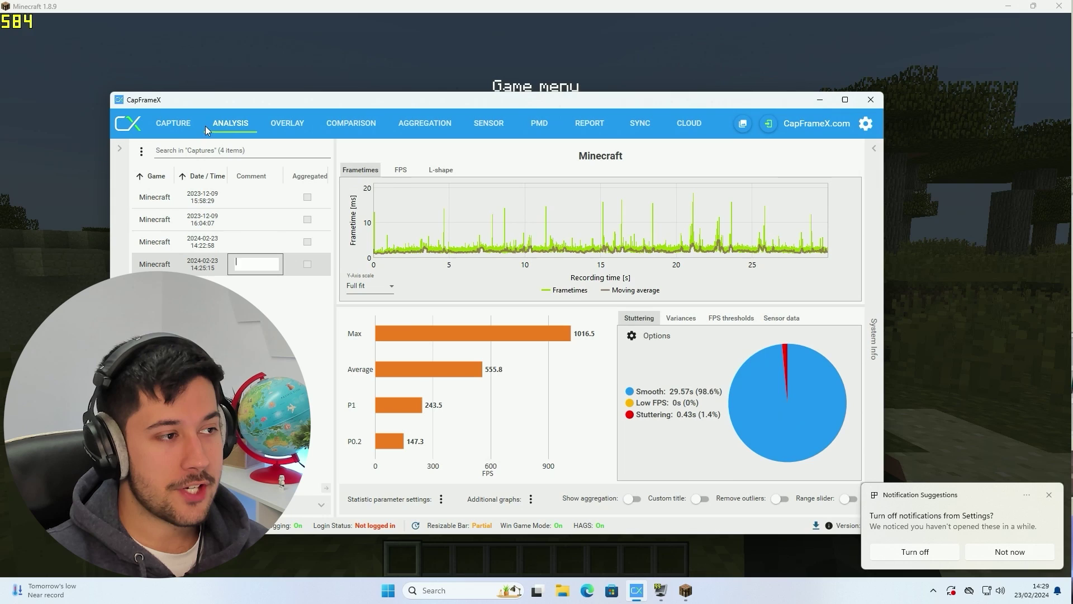
Switch CapFrameX to its capture page and resume Minecraft, toggling the creative inventory
click(180, 121)
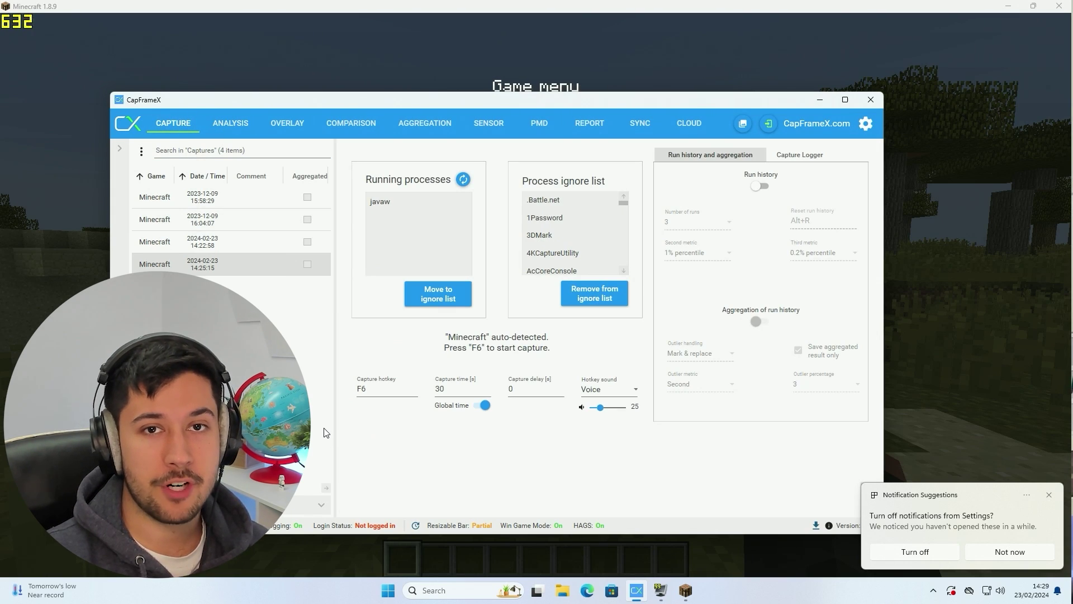
key(alt+Tab)
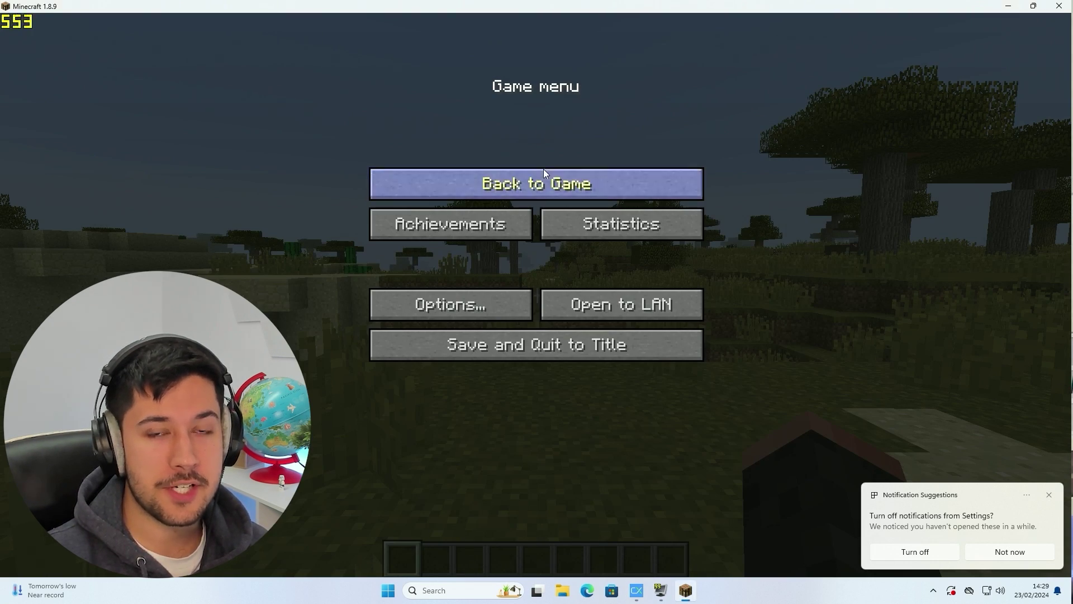
click(542, 171)
key(e)
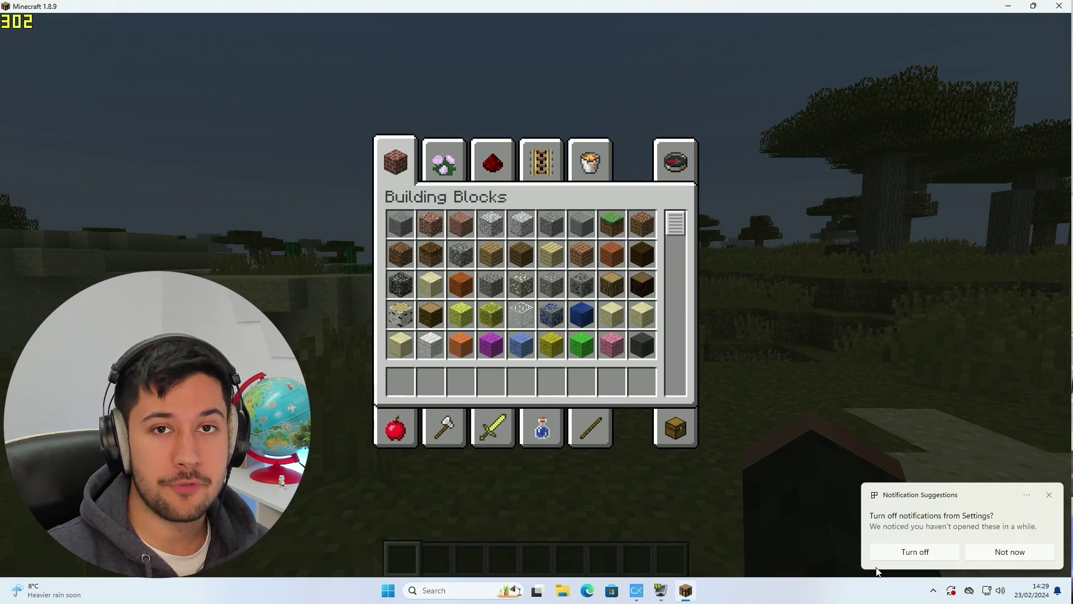
key(e)
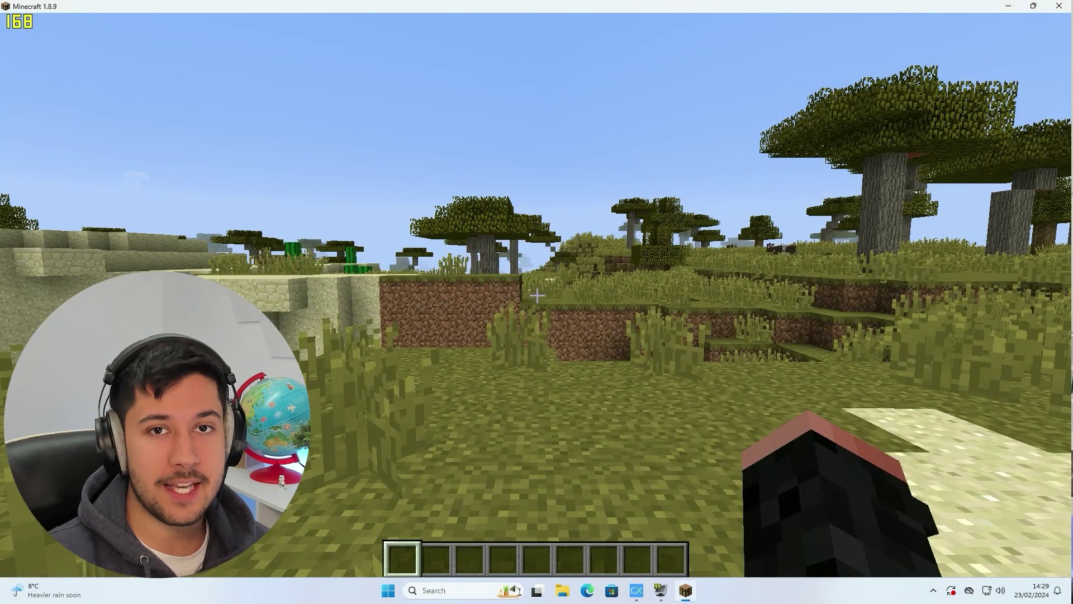
Walk the benchmark route over the dirt ledge and stepped hill toward the pond
key(w)
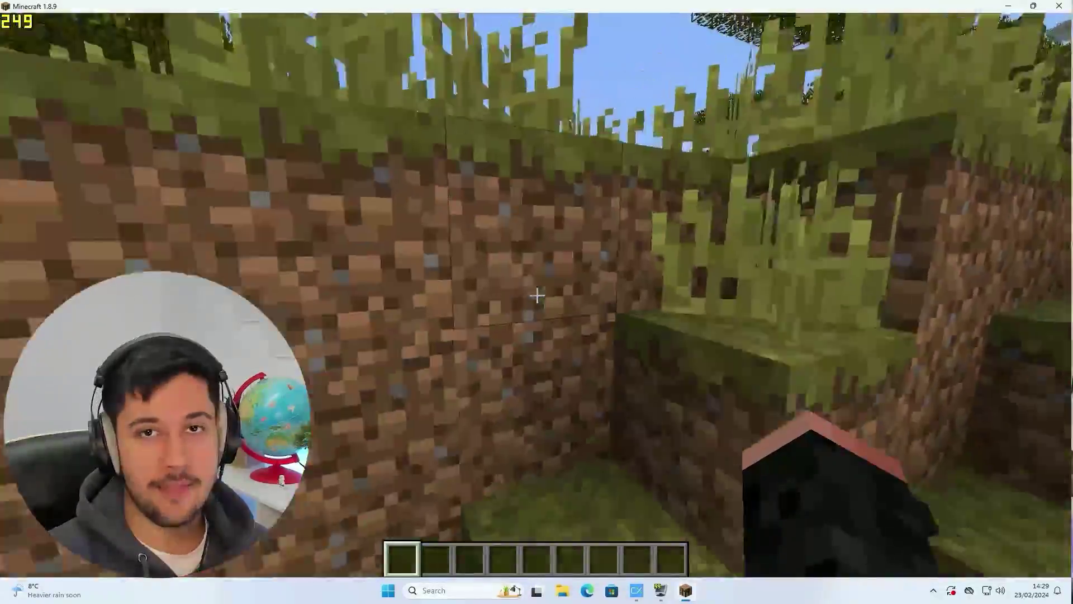
key(space)
key(w)
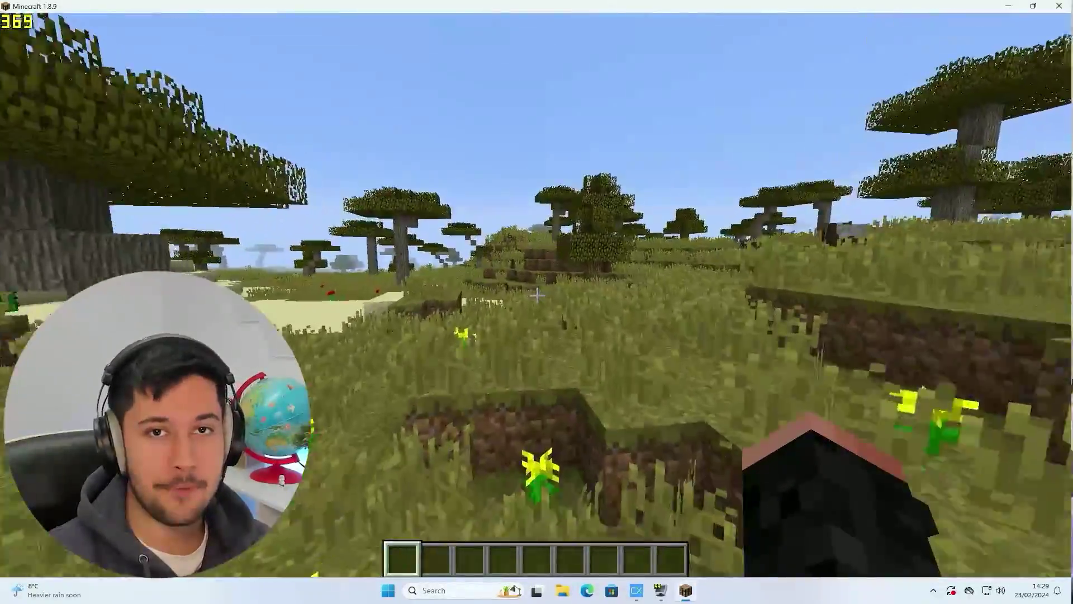
key(w)
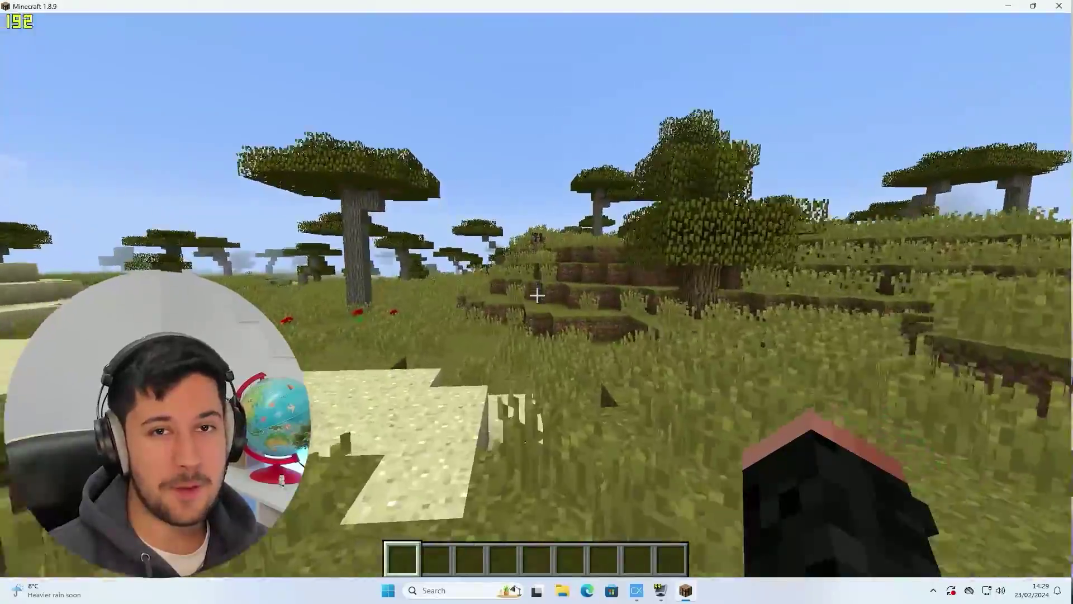
key(w)
key(space)
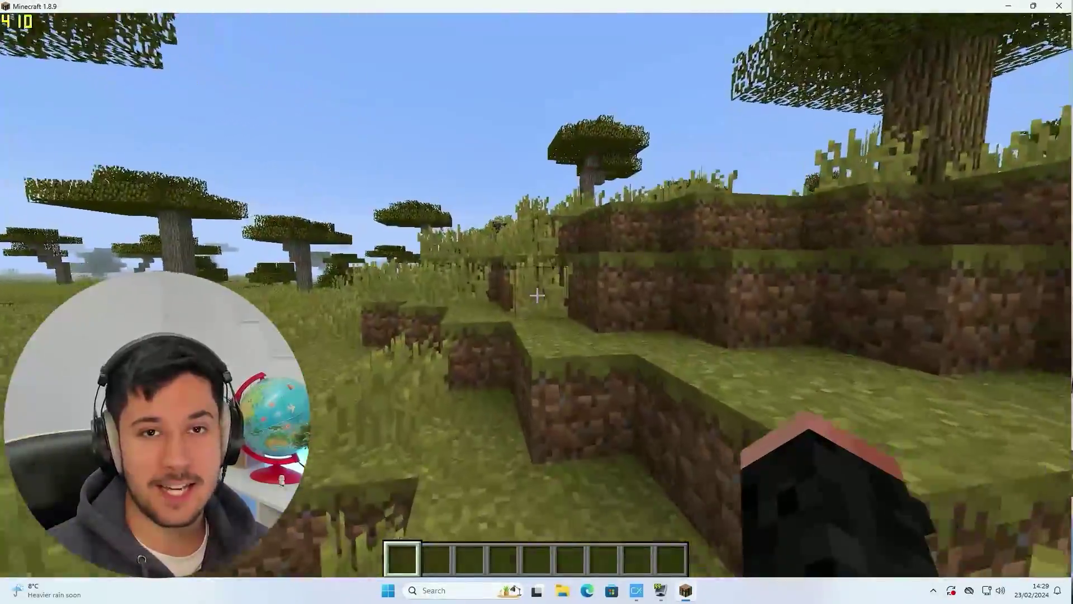
key(w)
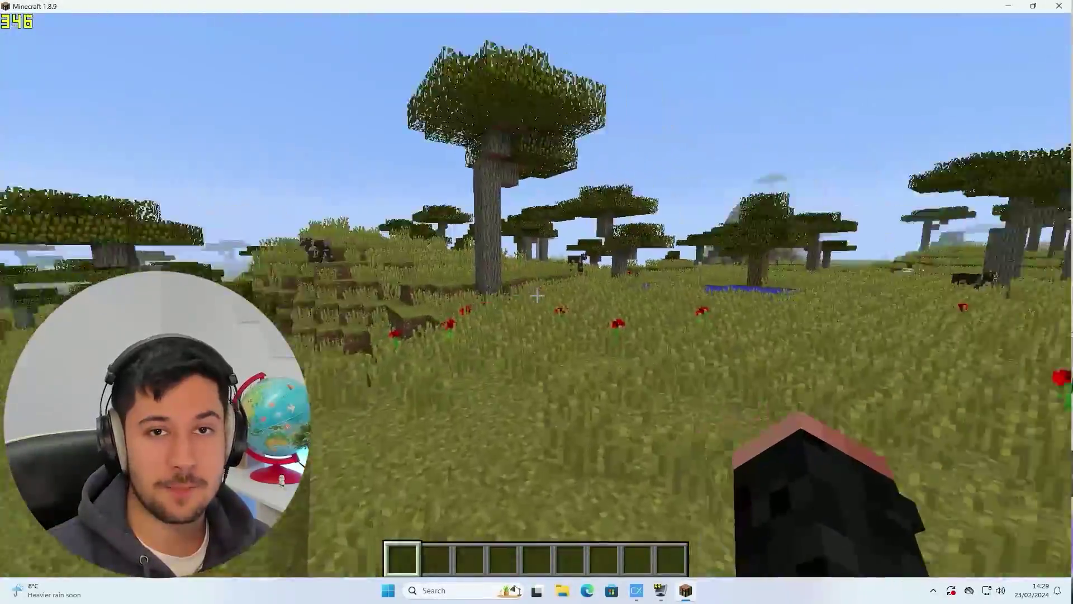
key(w)
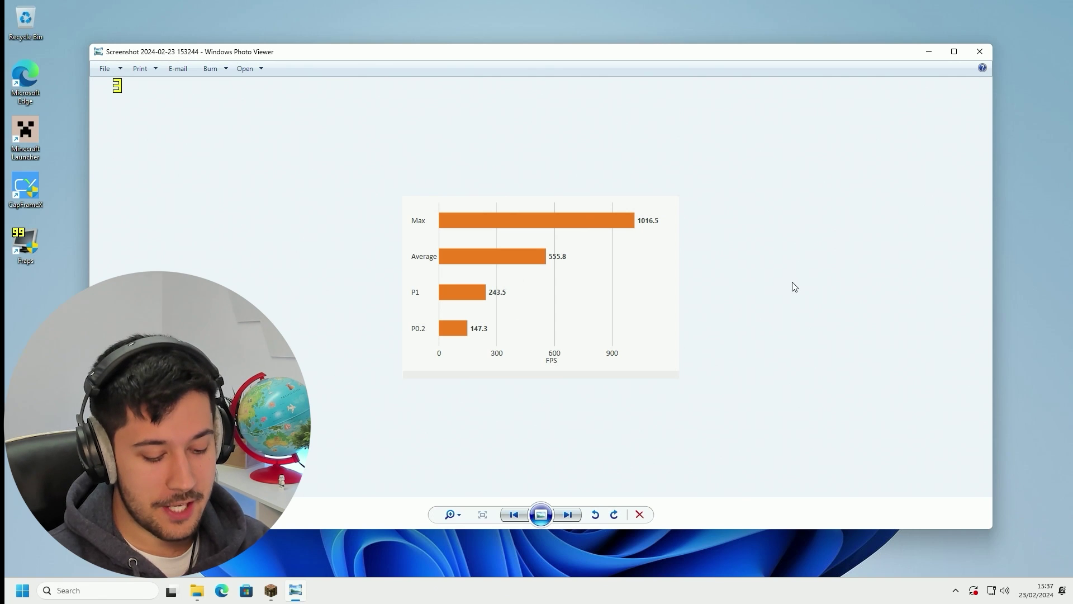
Show the next benchmark chart, with 603.5 average and 961.7 max FPS
key(Right)
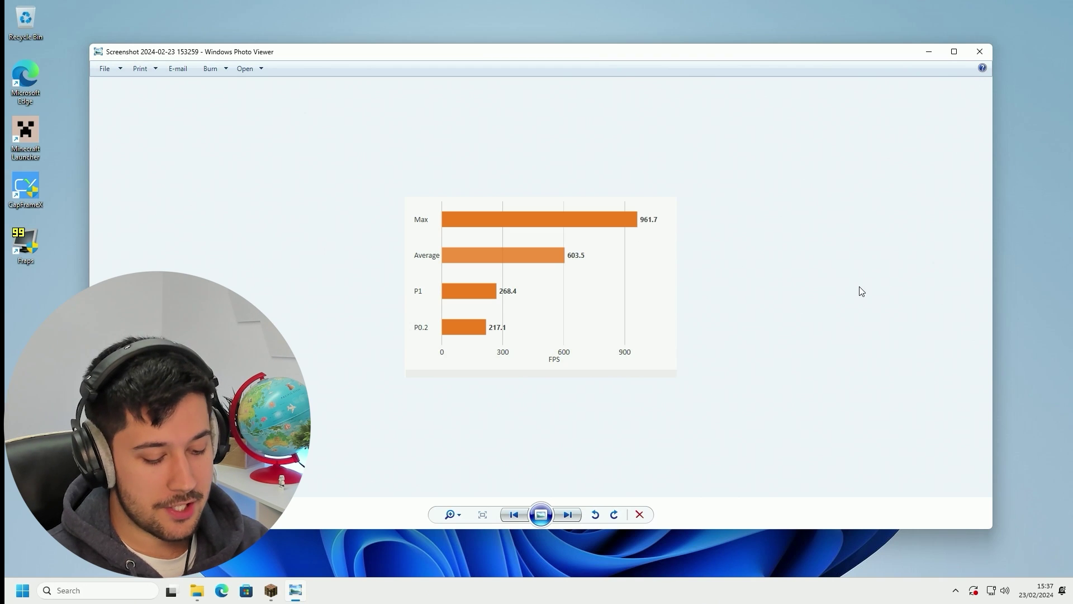
key(Left)
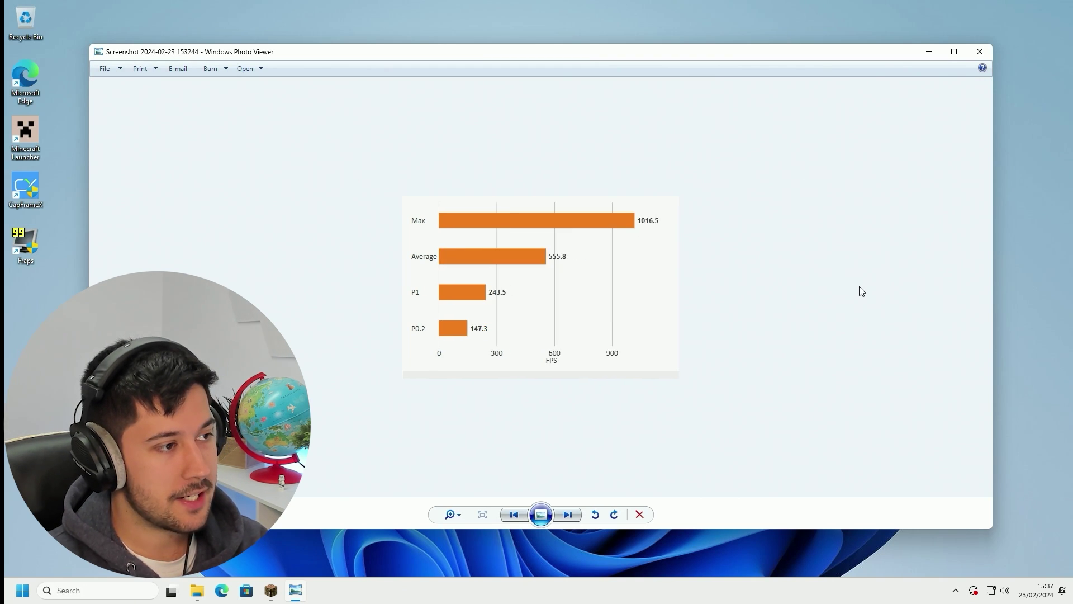
key(Right)
key(Left)
key(Right)
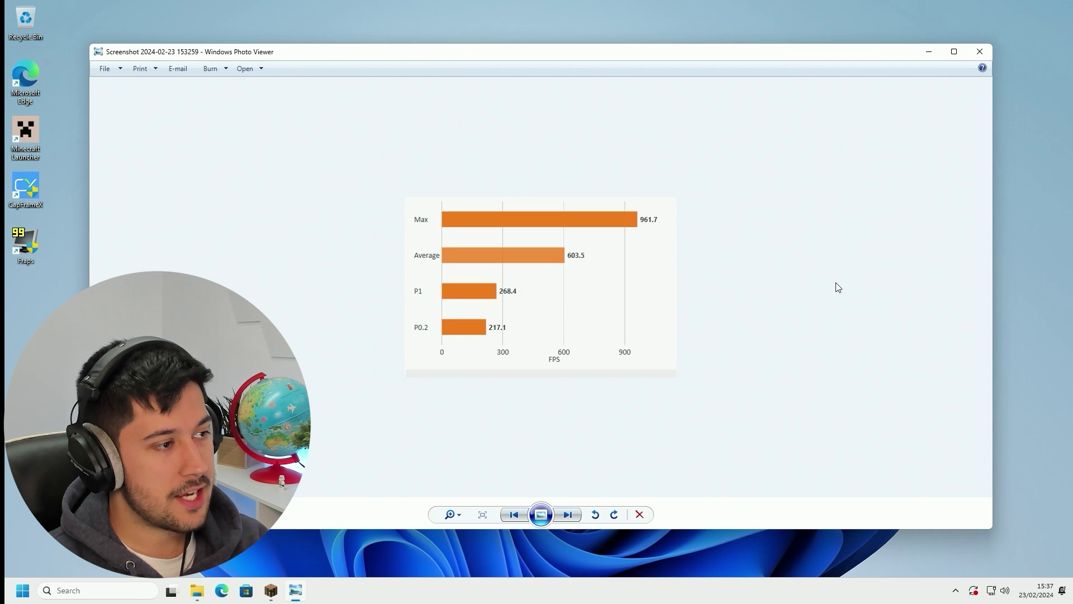
key(Left)
key(Left)
key(Left)
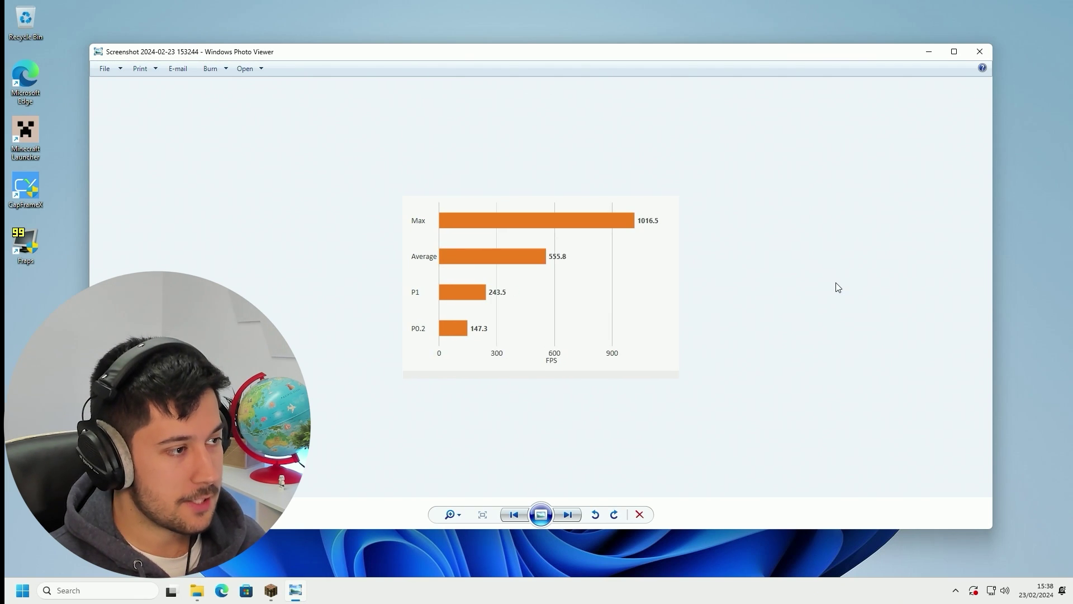
key(Right)
key(Left)
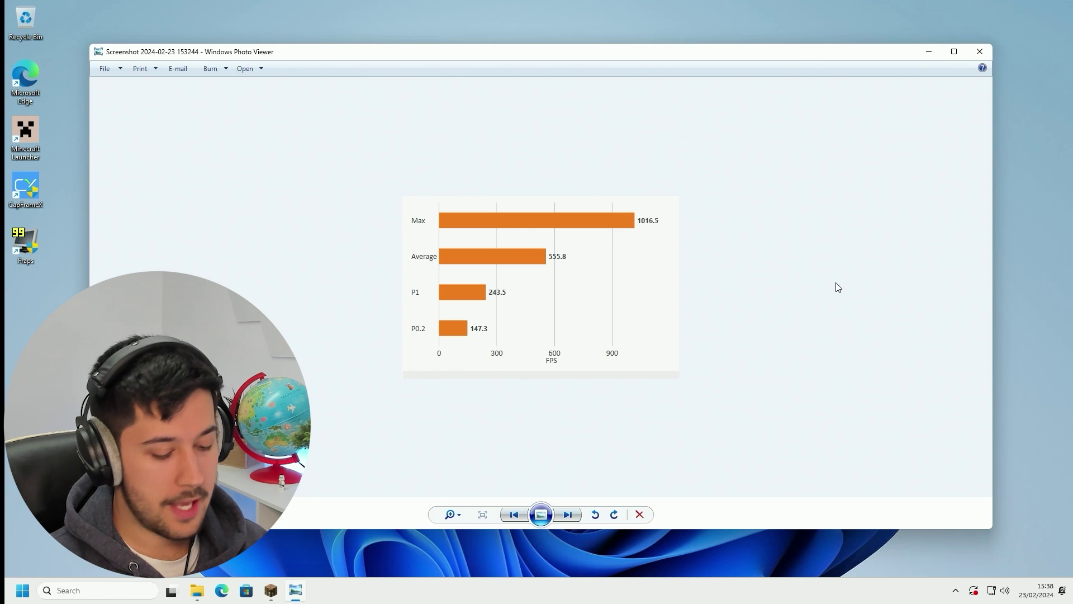
key(Right)
key(Left)
key(Right)
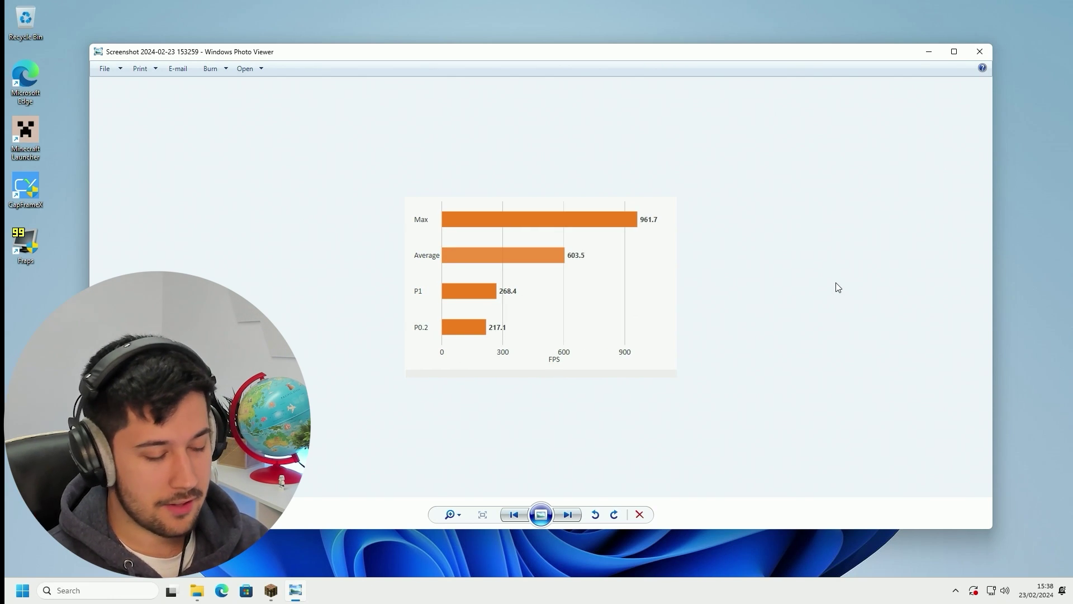
key(Left)
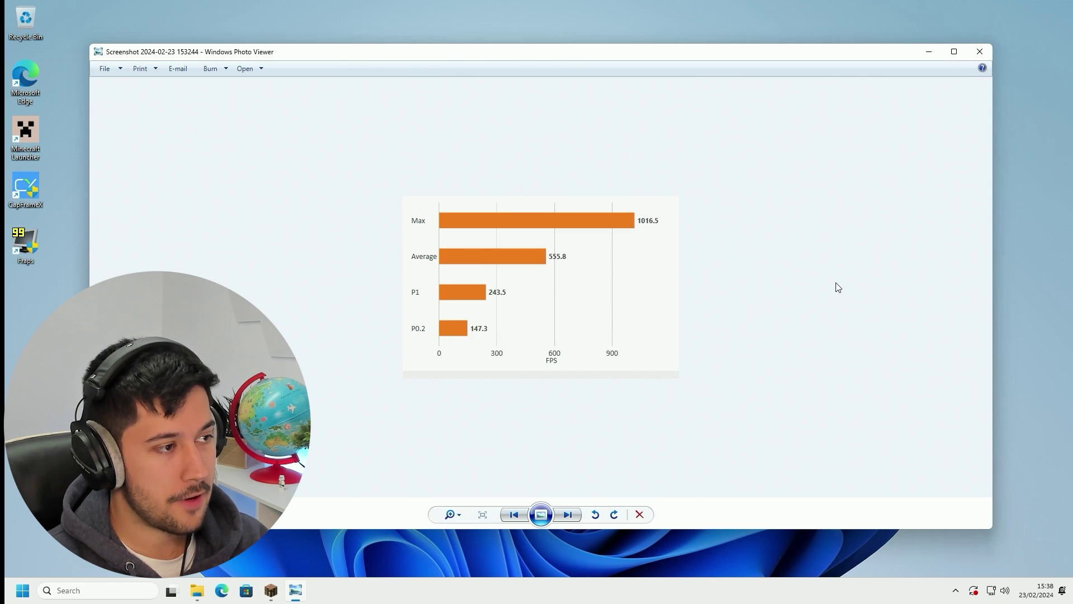
key(Right)
key(Left)
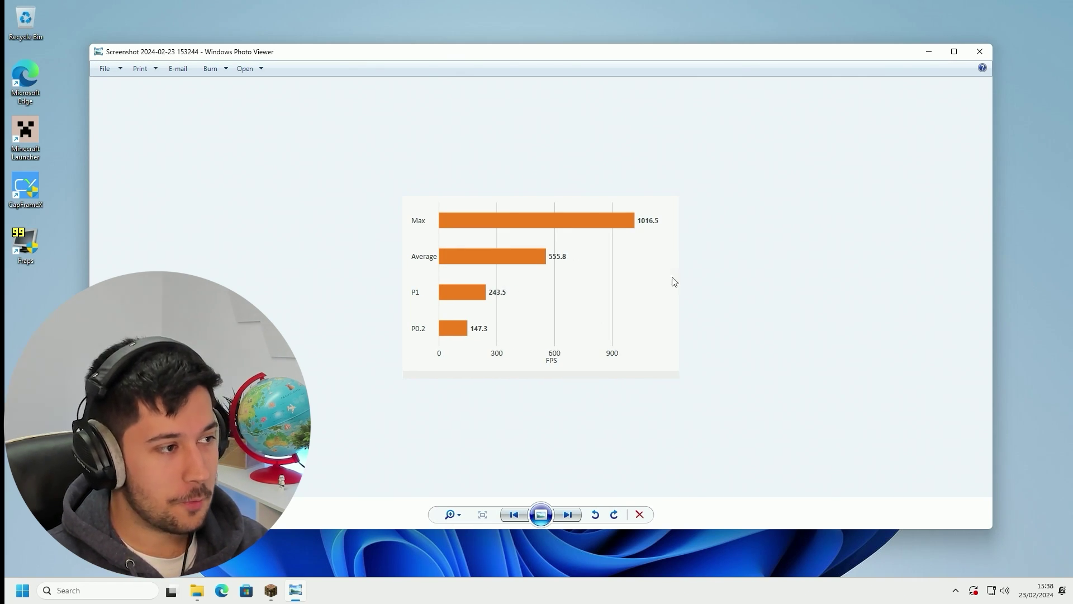
key(Right)
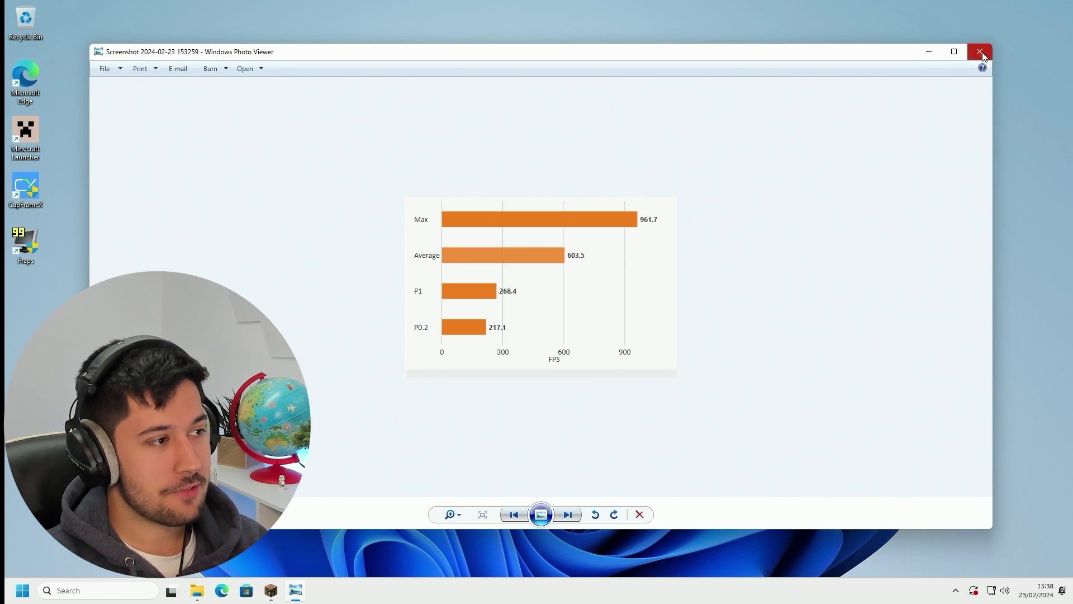
Close the chart screenshot viewer and open the UWT 5.1 folder
click(980, 52)
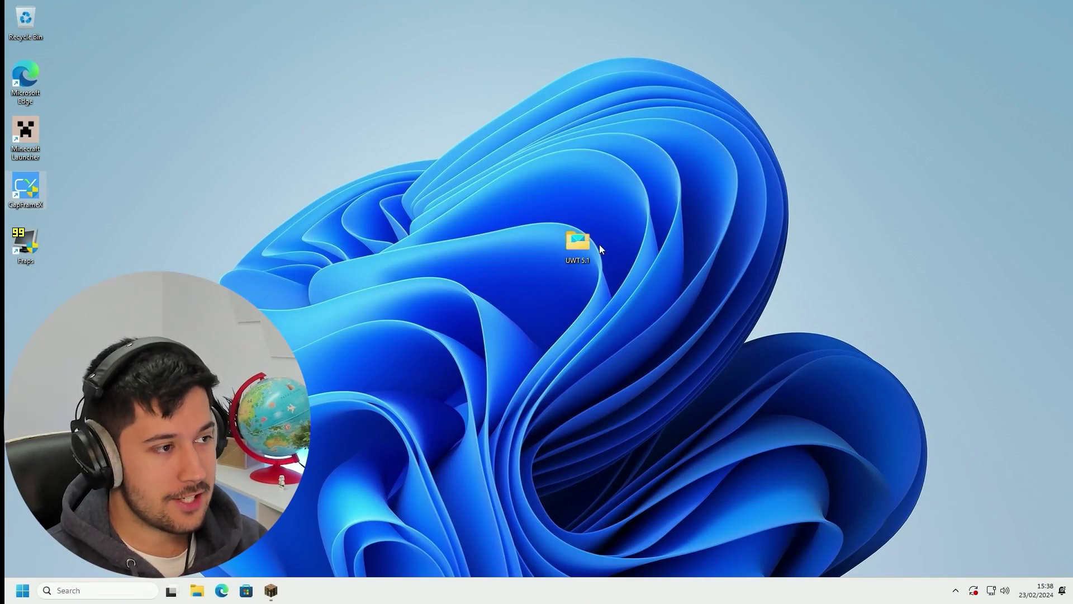
double_click(587, 240)
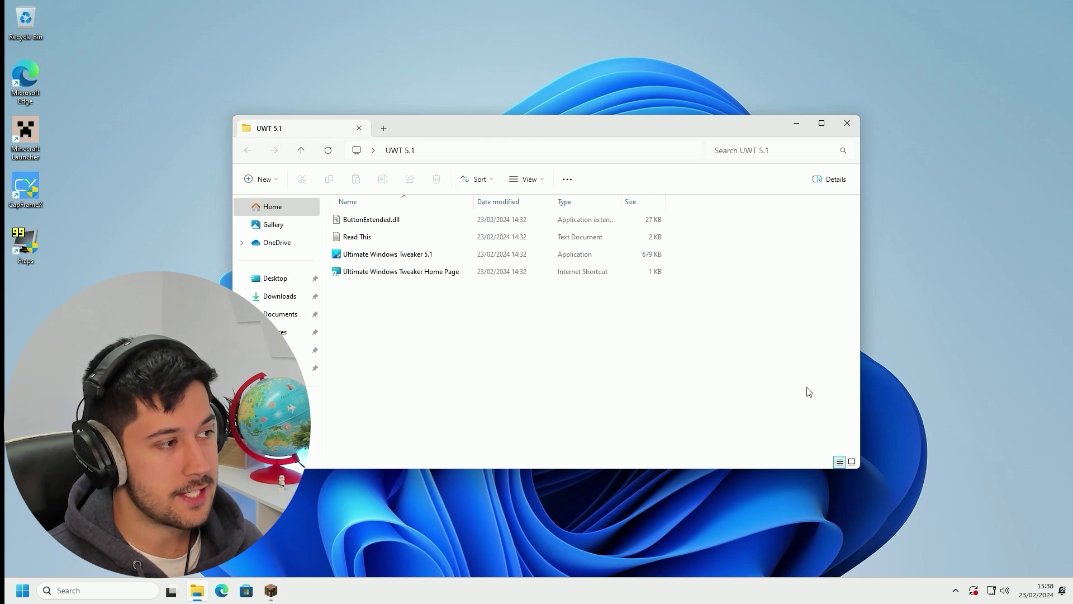
double_click(361, 257)
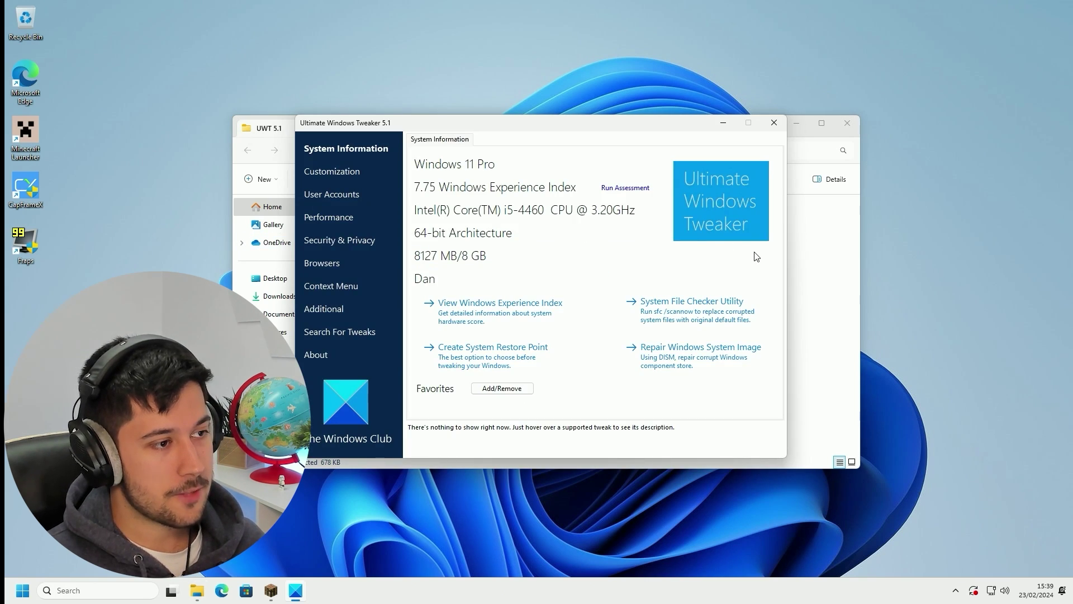